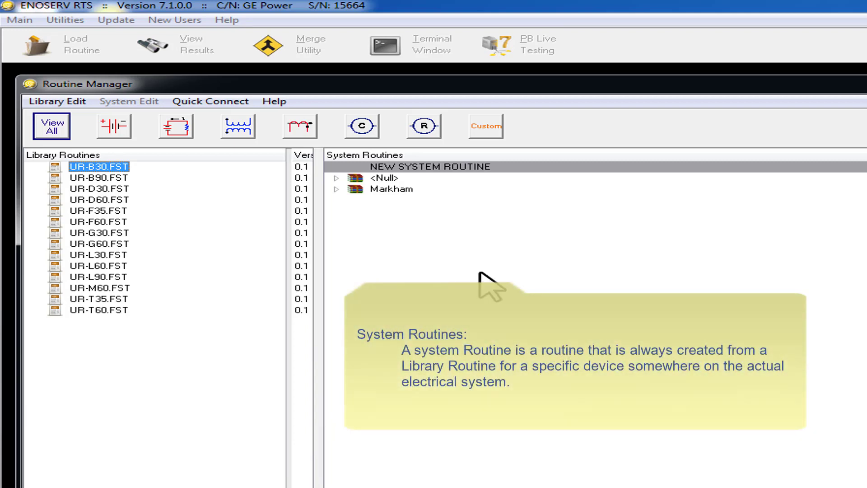
Step: Expand the Markham substation in the system routines down to the routine under Markland, 650
click(337, 189)
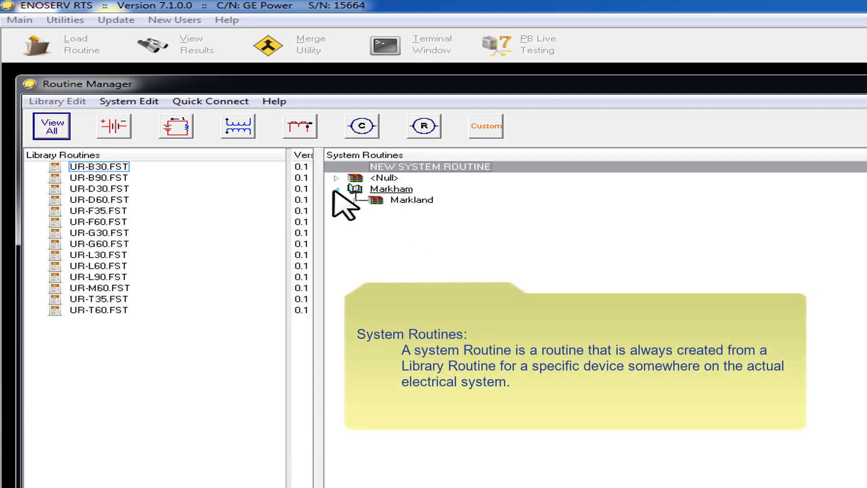
double_click(374, 201)
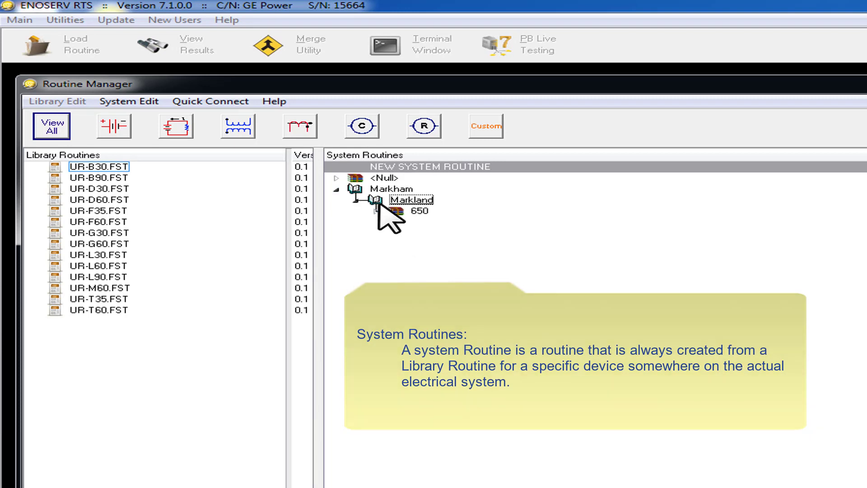
click(378, 210)
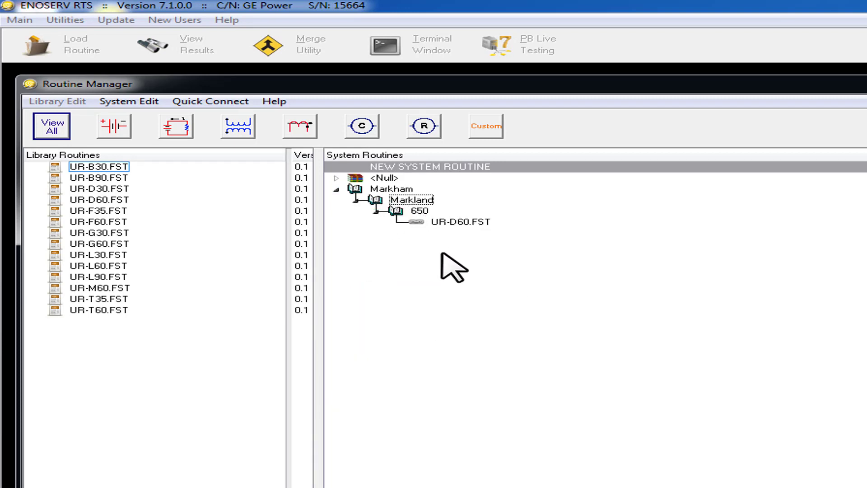
Step: Create a linked system routine from library routine UR-D60.FST under Markham, with terminal Markland 550 and phase zone NPI
click(76, 200)
drag(76, 202, 379, 192)
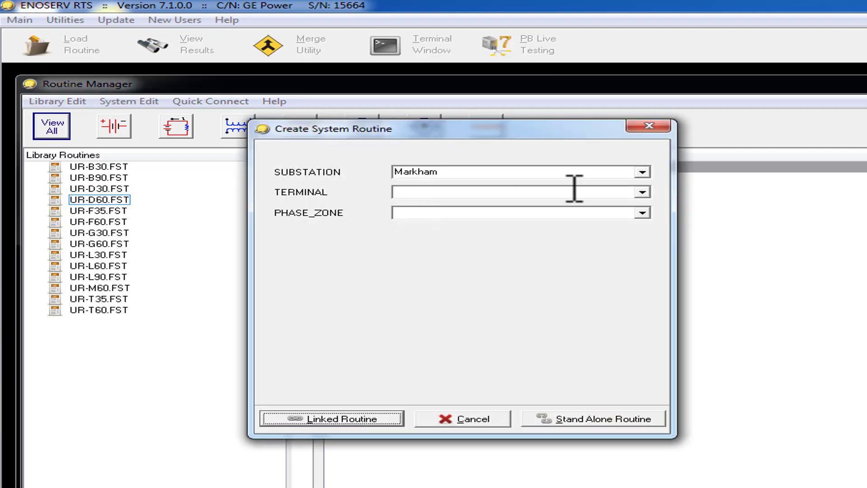
click(641, 194)
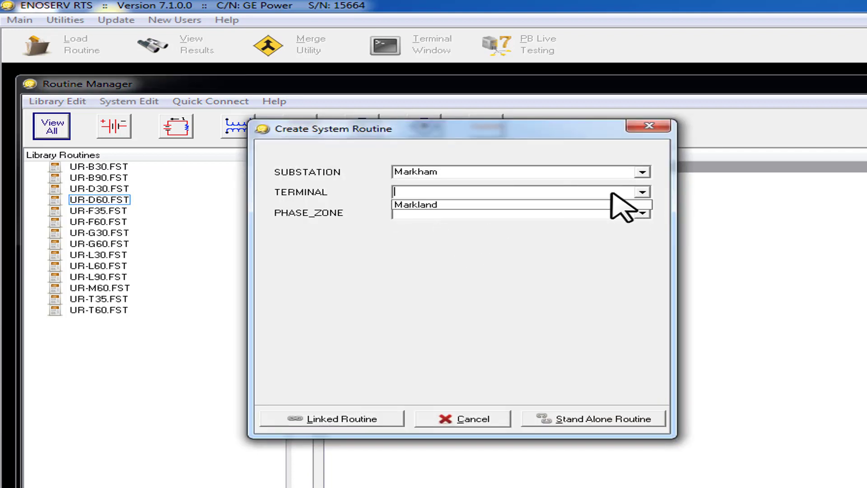
click(616, 194)
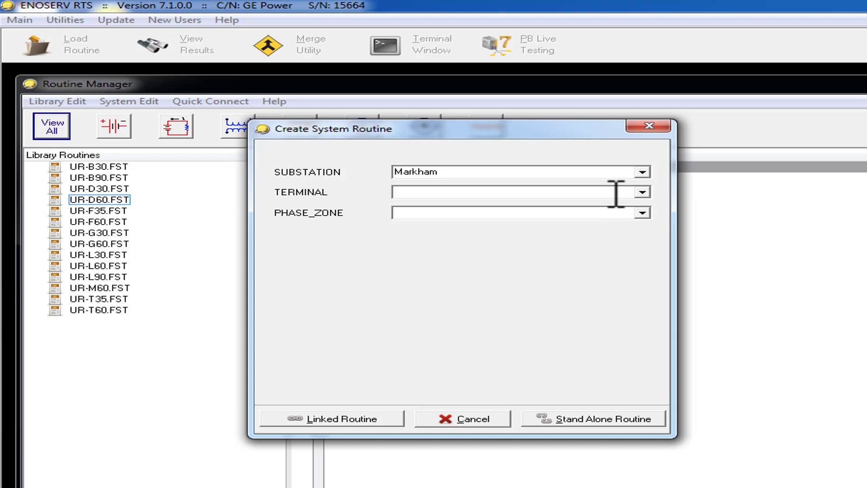
text(M)
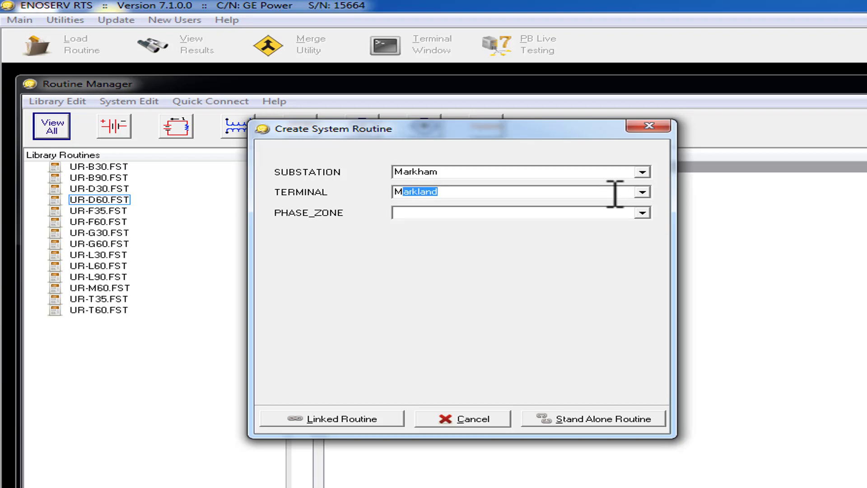
text(arkland 550)
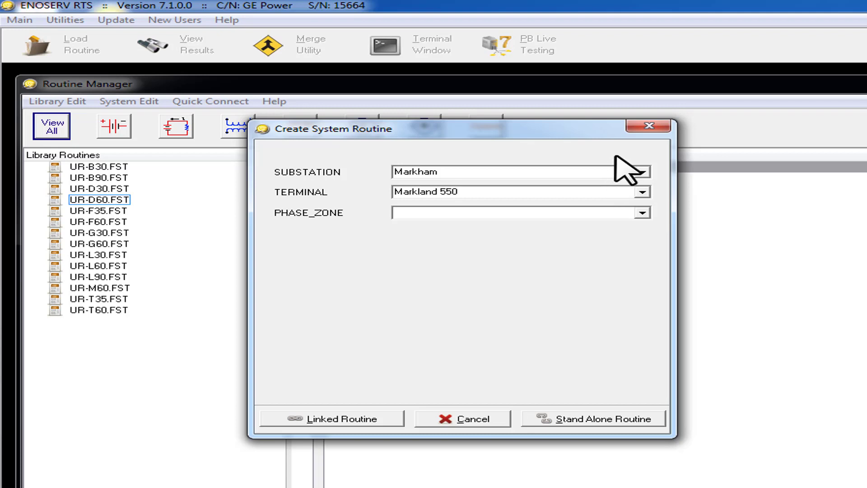
click(491, 212)
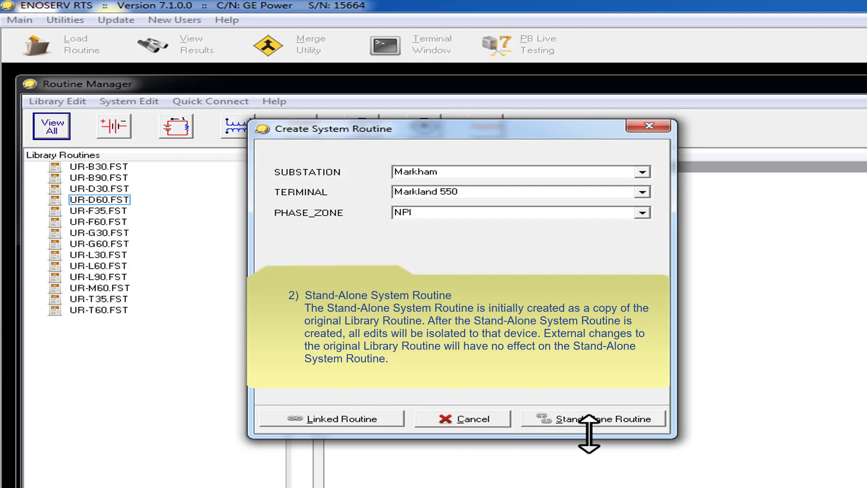
click(361, 417)
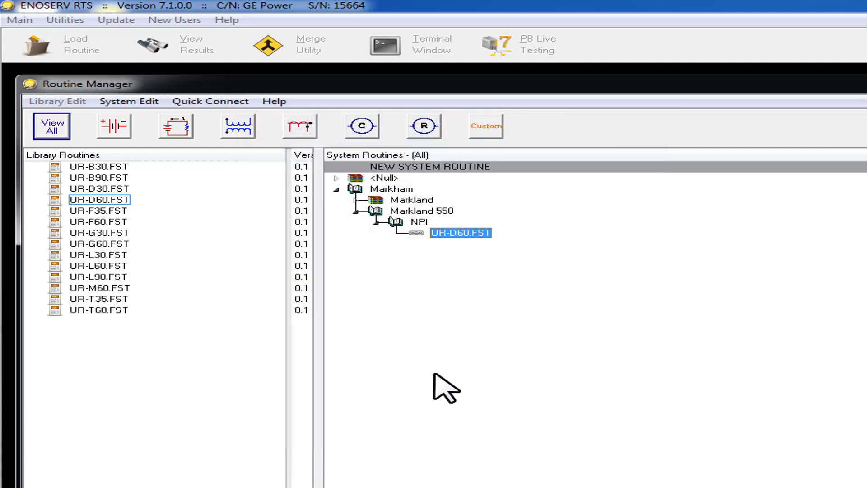
Step: Load the linked UR-D60.FST system routine stored under Markham, Markland, 650
double_click(372, 201)
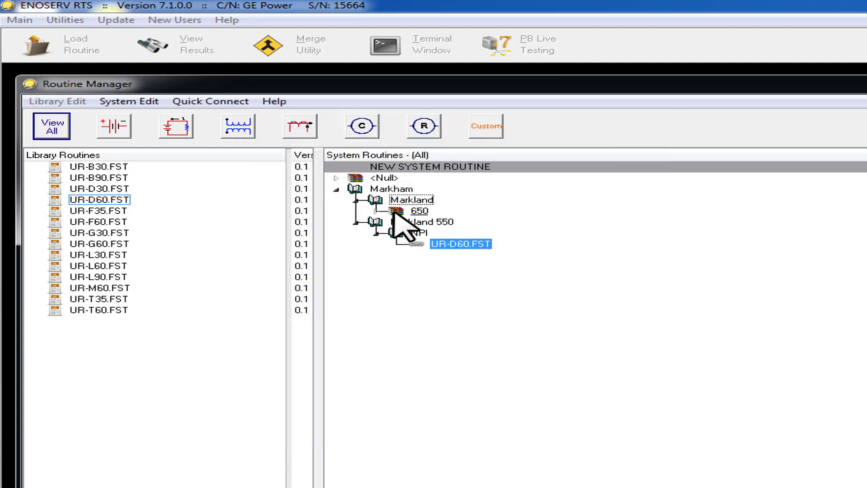
double_click(395, 210)
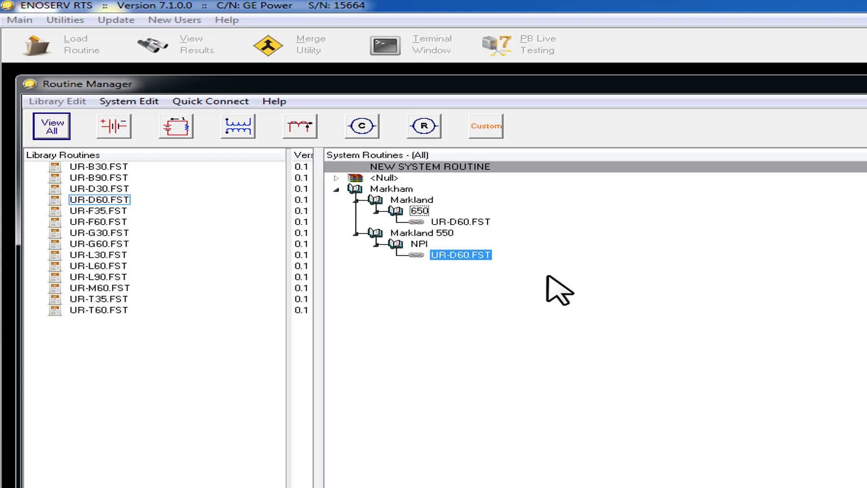
click(459, 222)
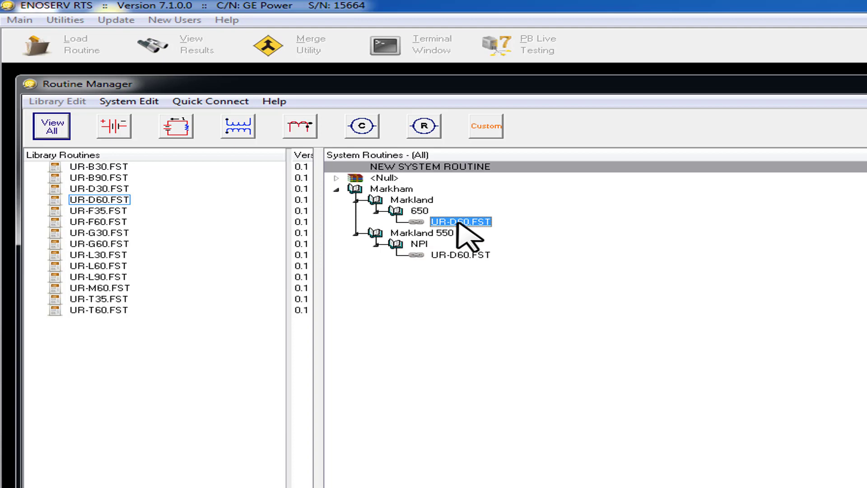
double_click(458, 221)
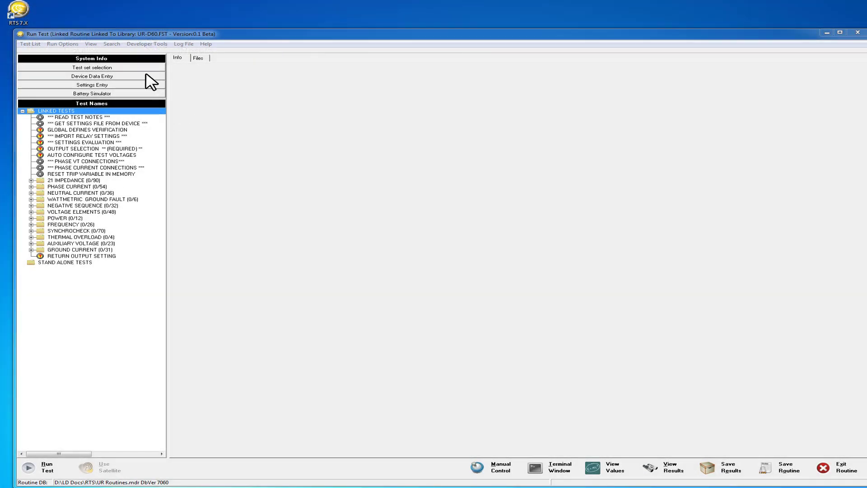
Step: In the test set selection, choose Doble F6000 as the test set and enable its Ethernet interface
click(91, 67)
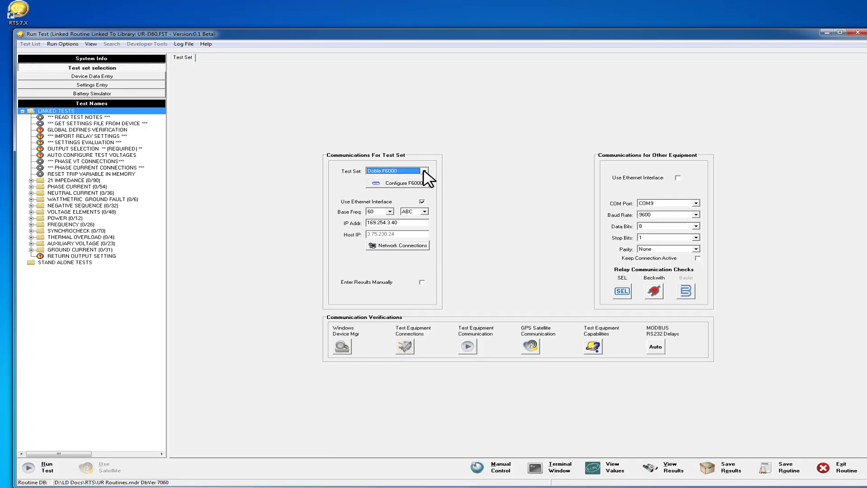
click(425, 171)
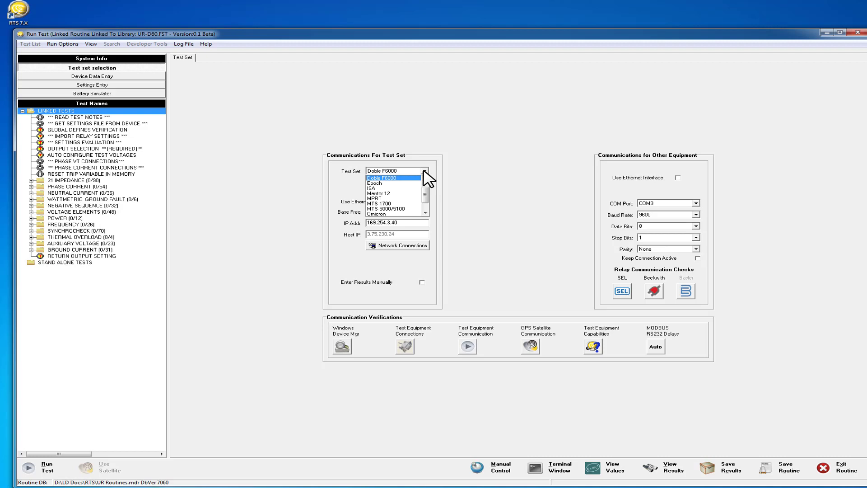
drag(424, 191, 423, 184)
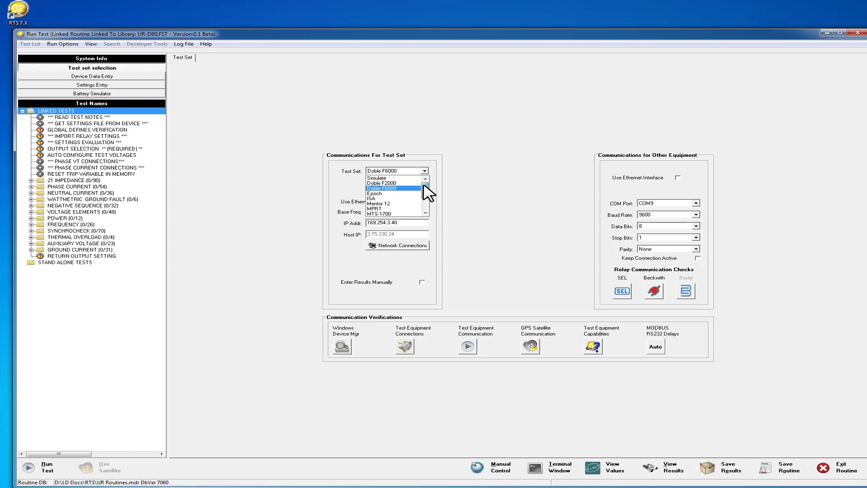
click(401, 188)
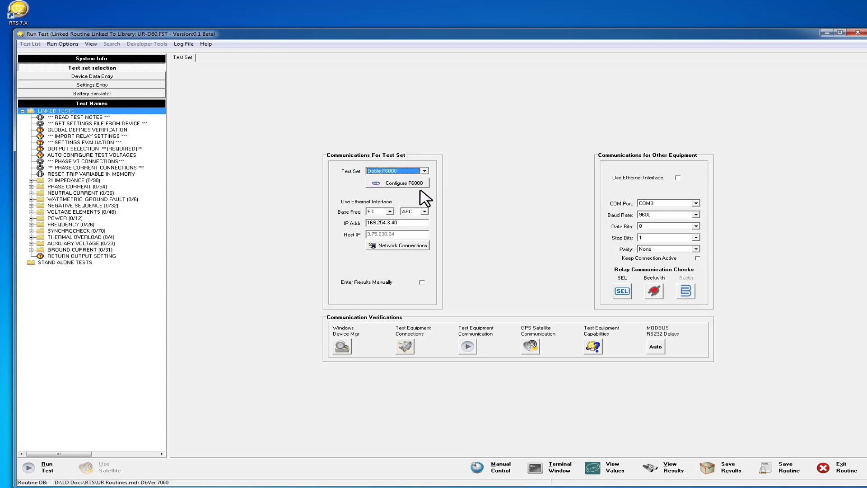
click(422, 202)
Step: Check the available COM ports in Windows Device Manager and set the other equipment's baud rate to 19200
click(341, 347)
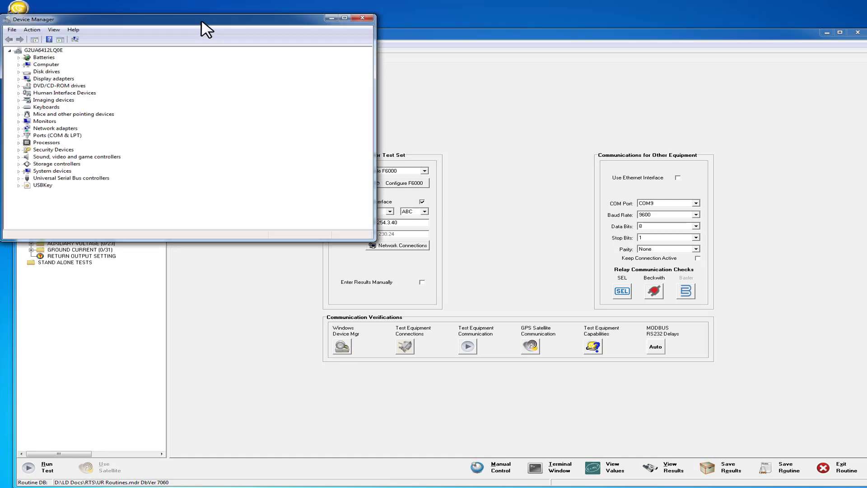
drag(203, 27, 254, 83)
click(71, 198)
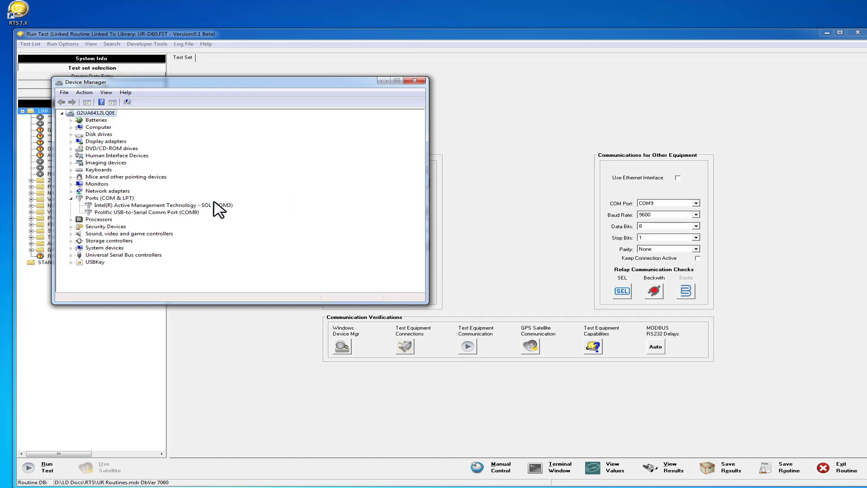
click(383, 81)
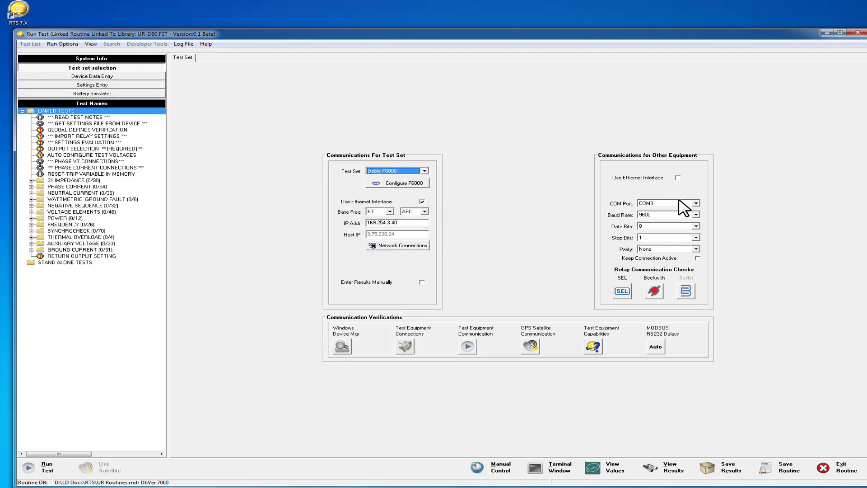
click(695, 215)
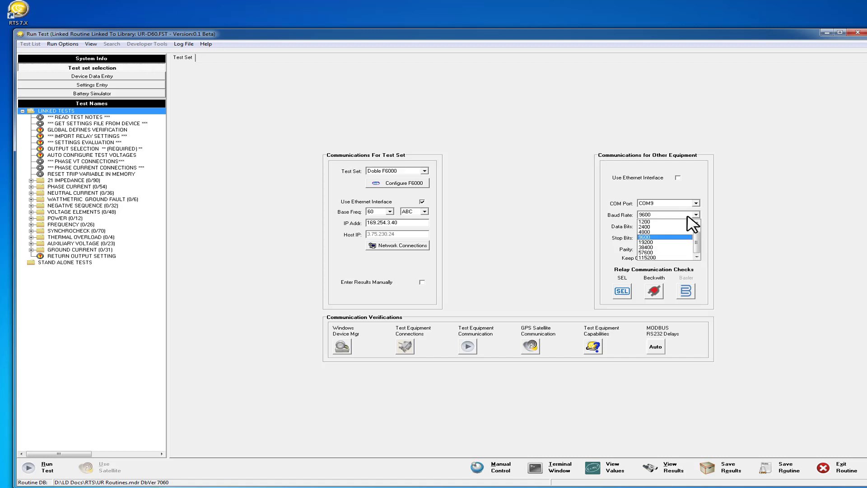
click(658, 243)
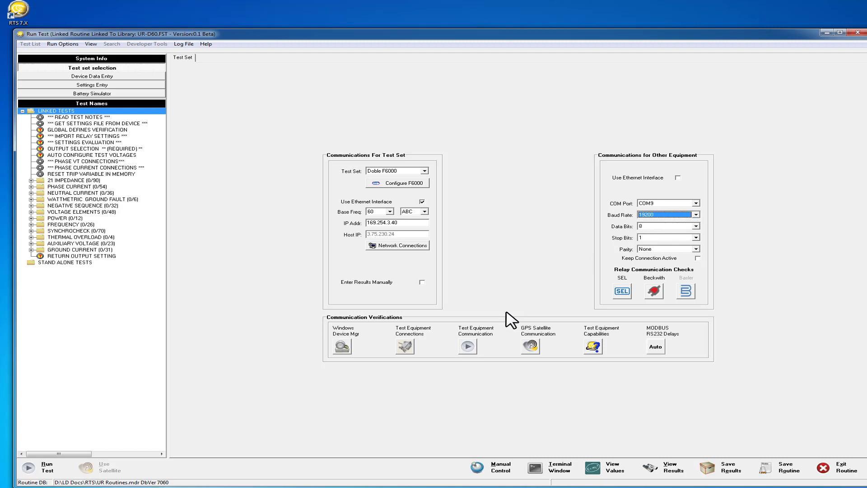
Step: Try to verify communication with the Doble F6000 test set
click(469, 345)
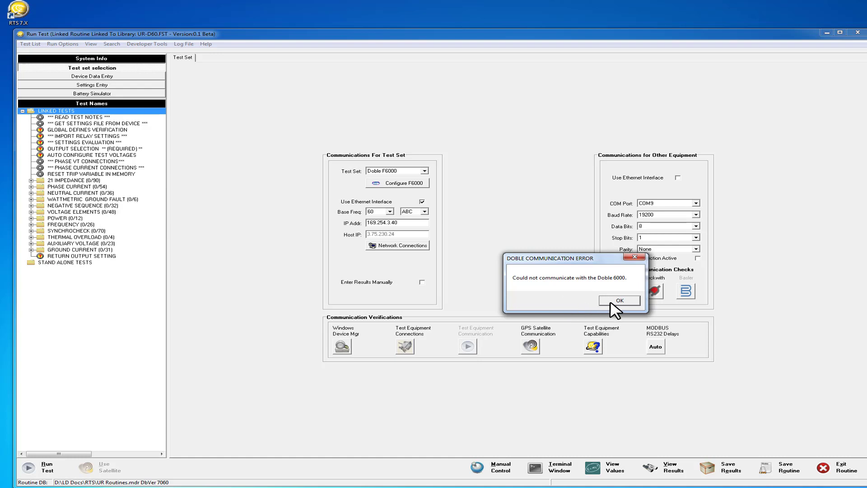
click(610, 301)
Step: Apply IPv4 address 169.254.3.98 with subnet mask 255.255.255.0 to the computer's Local Area Connection
click(407, 246)
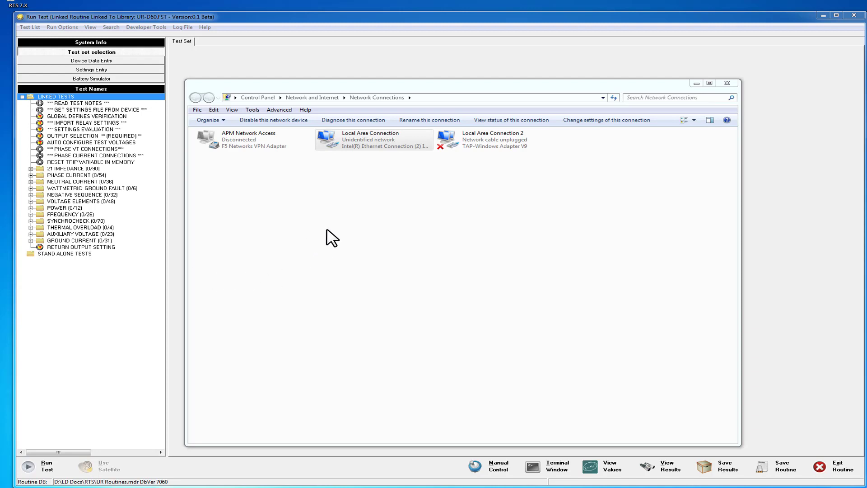
double_click(342, 142)
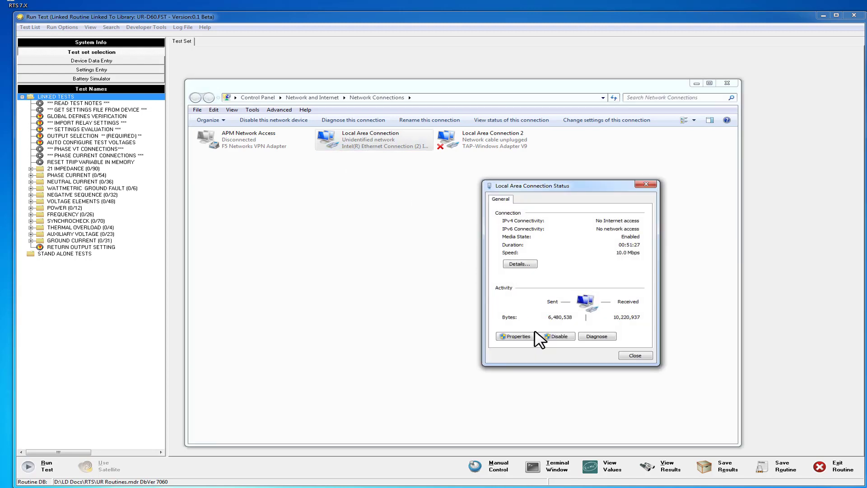
click(517, 337)
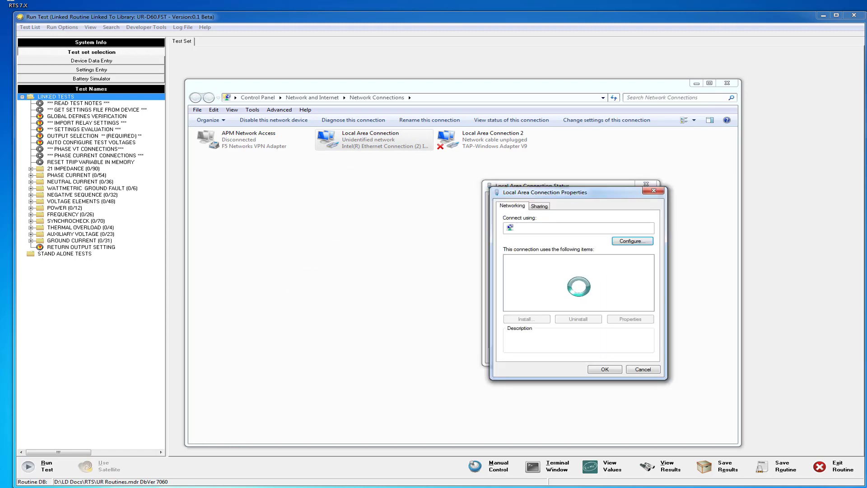
double_click(584, 293)
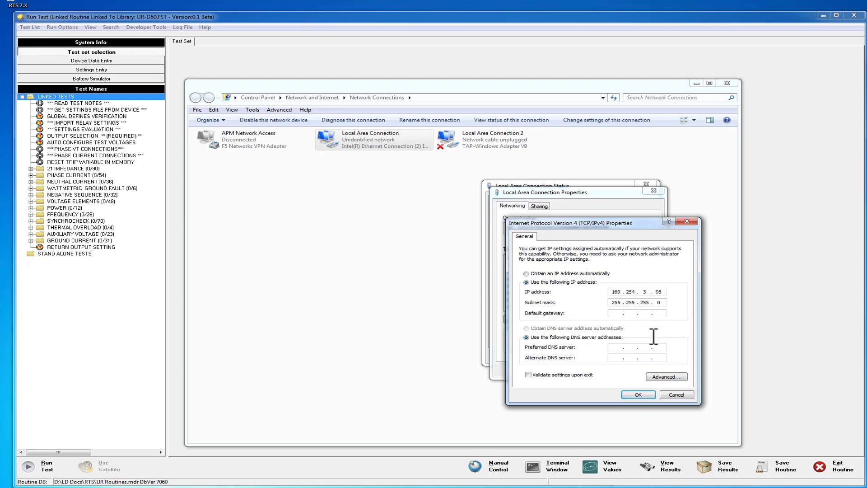
click(637, 395)
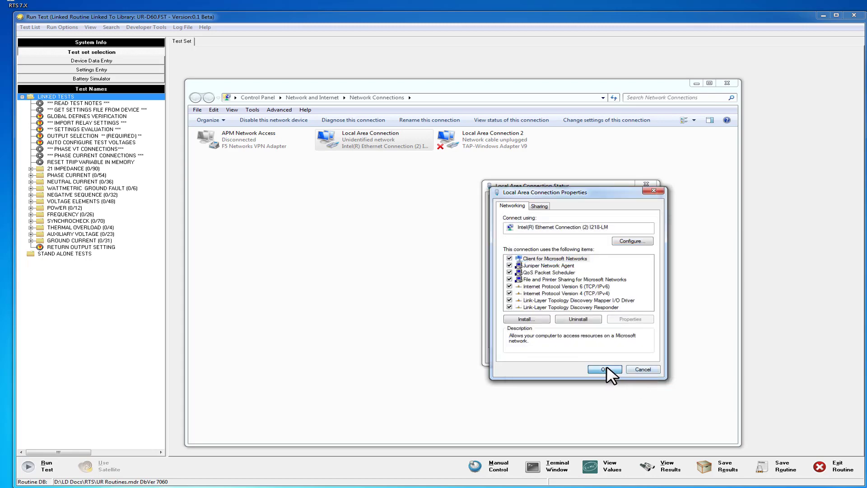
click(605, 369)
click(636, 361)
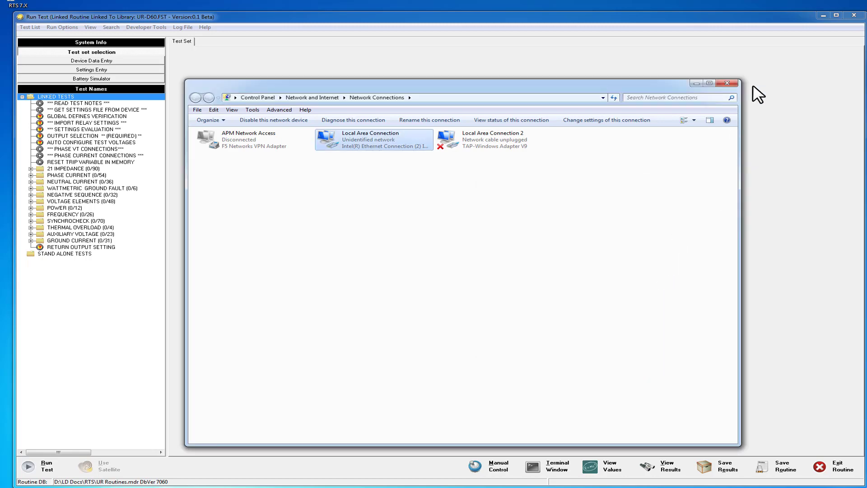
click(727, 84)
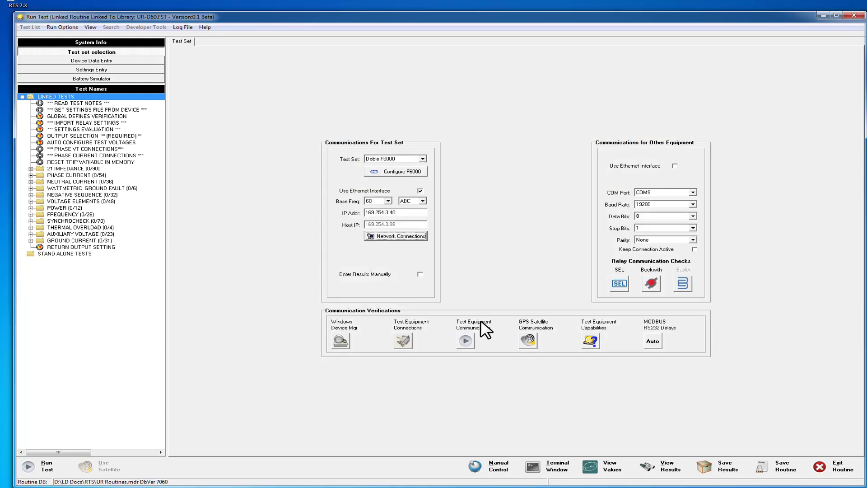
Step: Run the test equipment communication check again using the Local Area Connection's static address
click(466, 342)
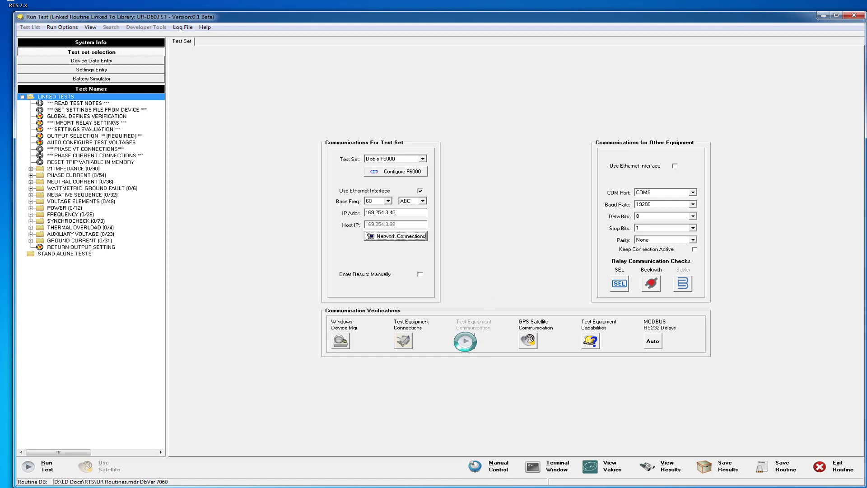
drag(563, 258, 506, 254)
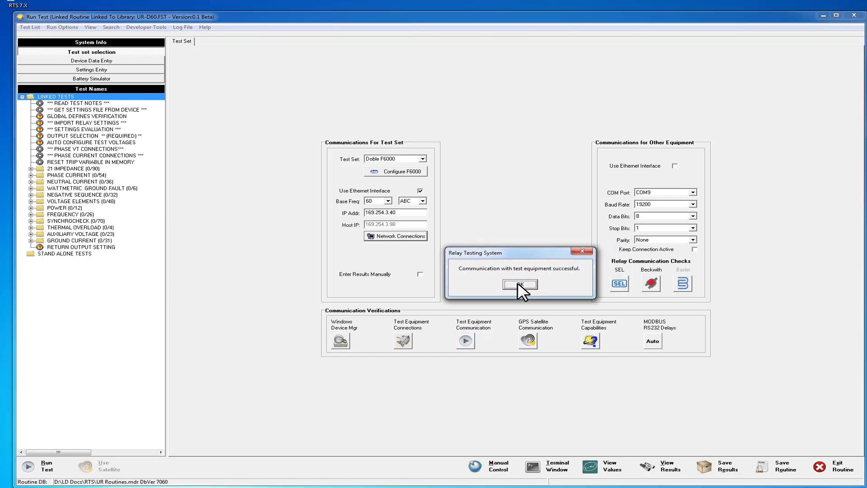
click(518, 284)
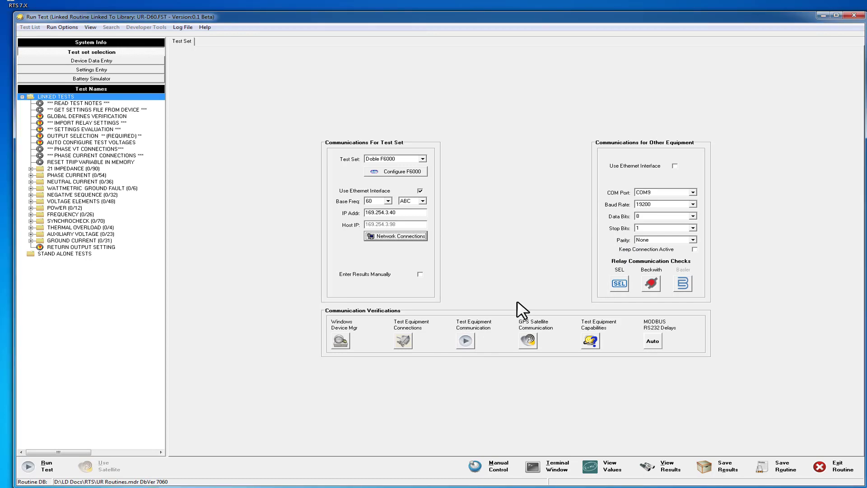
Step: Open the internal manual control and enable voltage channels V1 to V3 and current channels I1 to I3
click(479, 466)
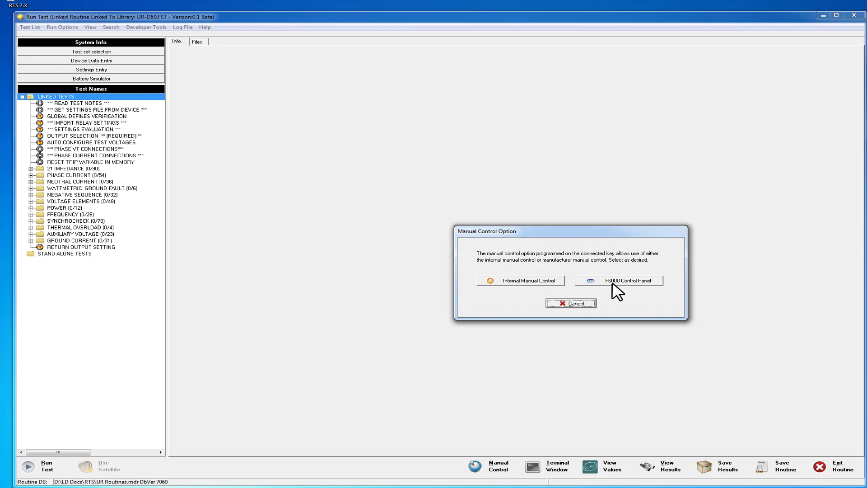
click(518, 280)
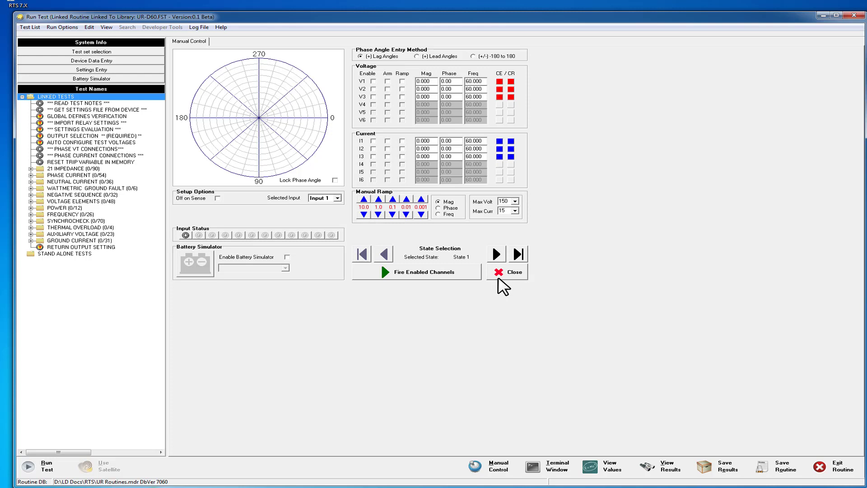
click(373, 81)
click(373, 141)
click(373, 148)
click(374, 156)
Step: Set the voltage magnitudes to 11 for V1, 22 for V2 and 33 for V3
drag(437, 81, 397, 83)
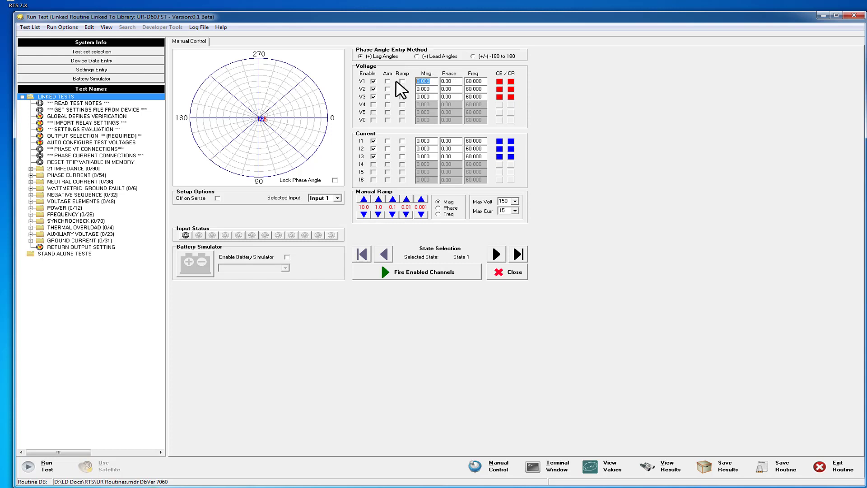
text(11)
key(Tab)
text(22)
key(Tab)
text(33)
key(Tab)
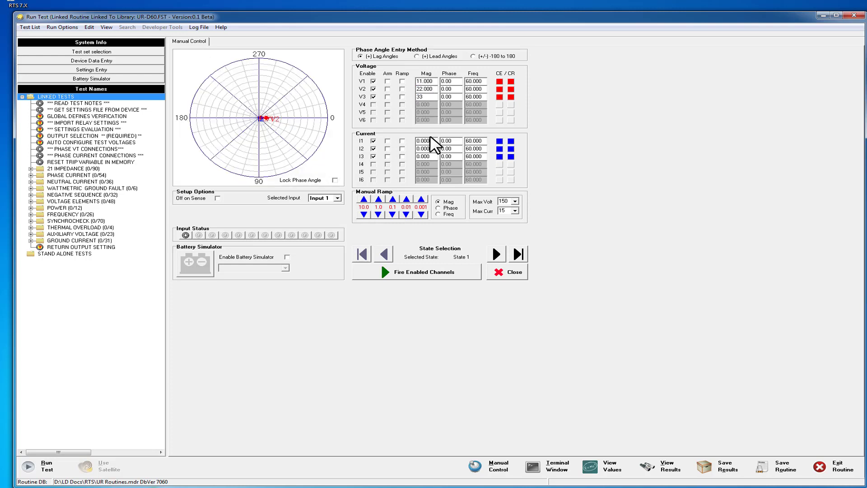
Step: Set the current magnitudes to 1 for I1, 2 for I2 and 3 for I3
text(1)
key(Tab)
text(2)
key(Tab)
text(3)
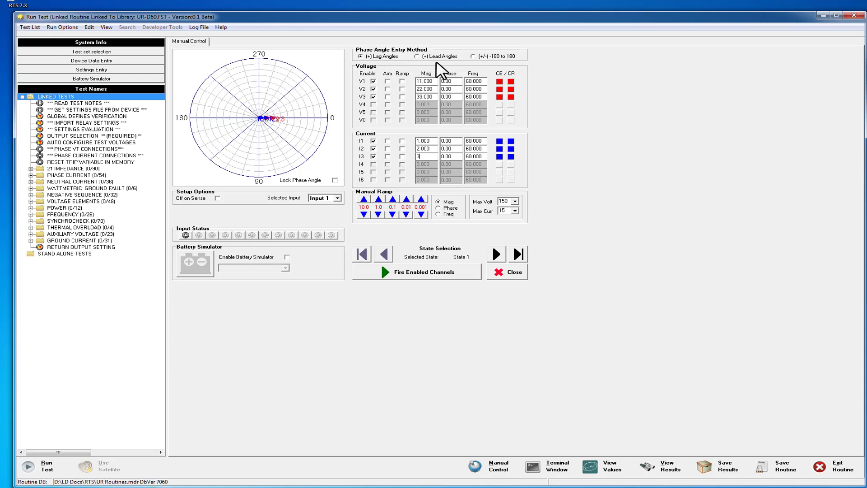
Step: Set the voltage phase angles to 120 for V2 and 240 for V3
click(449, 88)
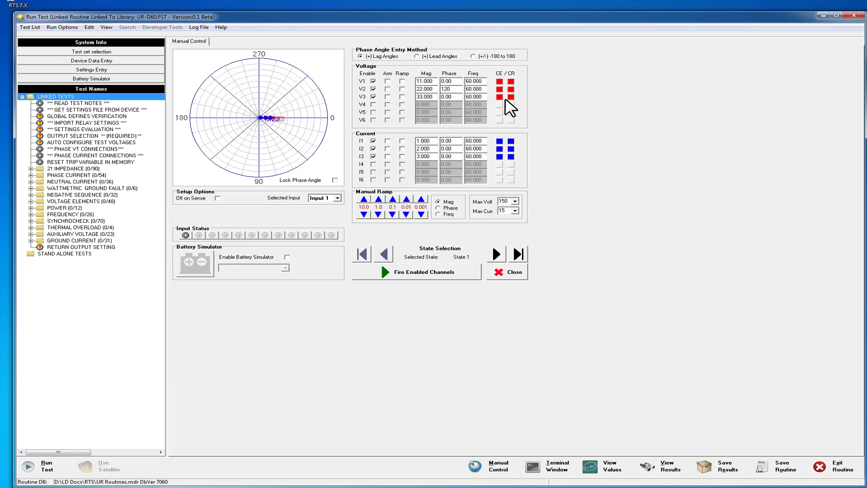
click(459, 97)
text(240)
Step: Set the current phase angles to 10 for I1, 130 for I2 and 250 for I3
click(449, 141)
text(10)
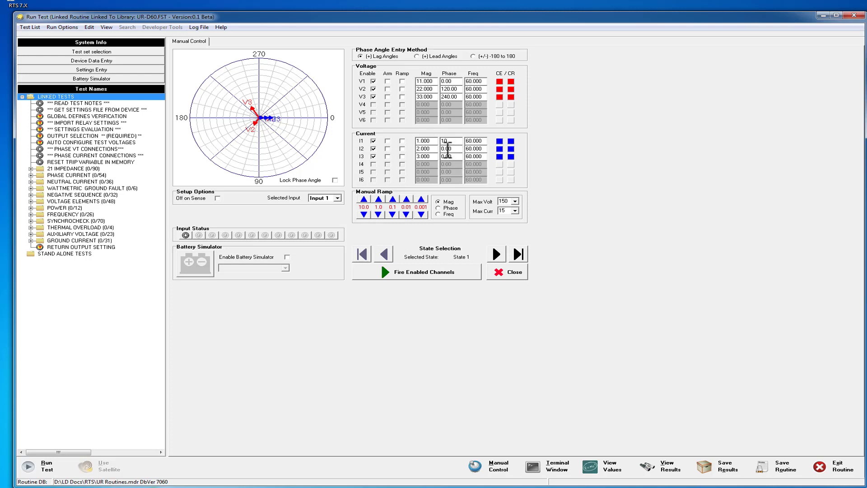
click(447, 149)
text(130)
click(452, 156)
text(250)
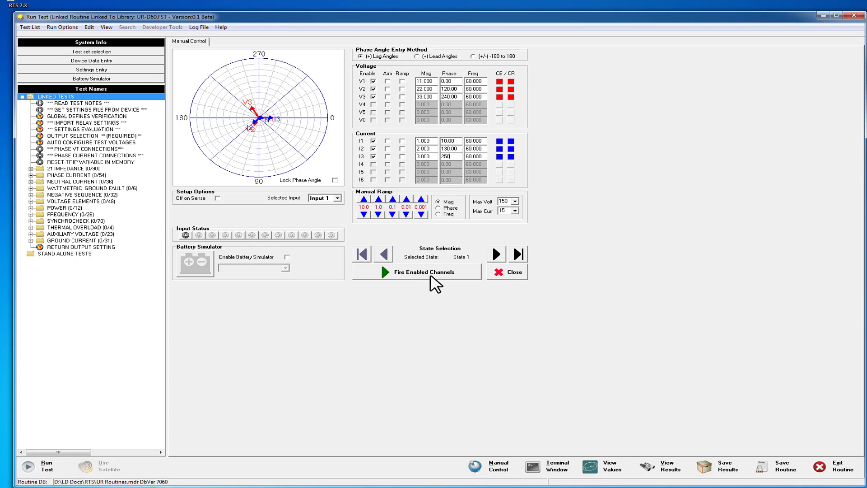
Step: Fire the enabled channels on the test set, cancel the output and close the manual control
click(431, 274)
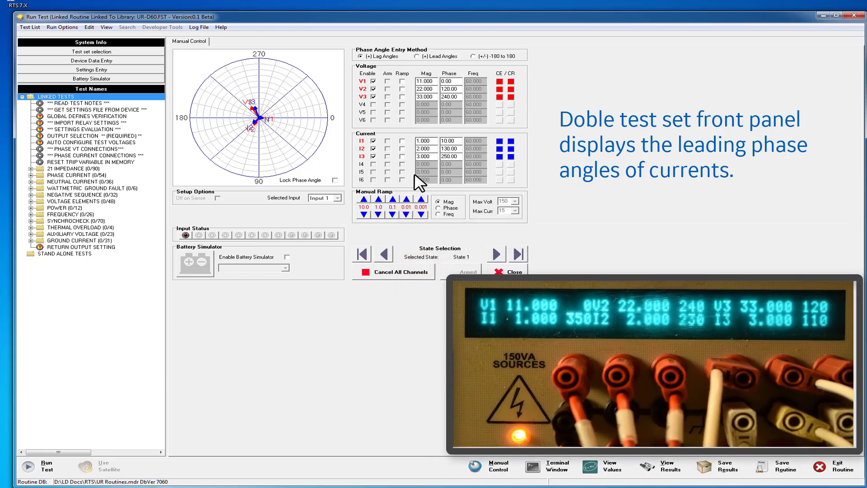
click(397, 274)
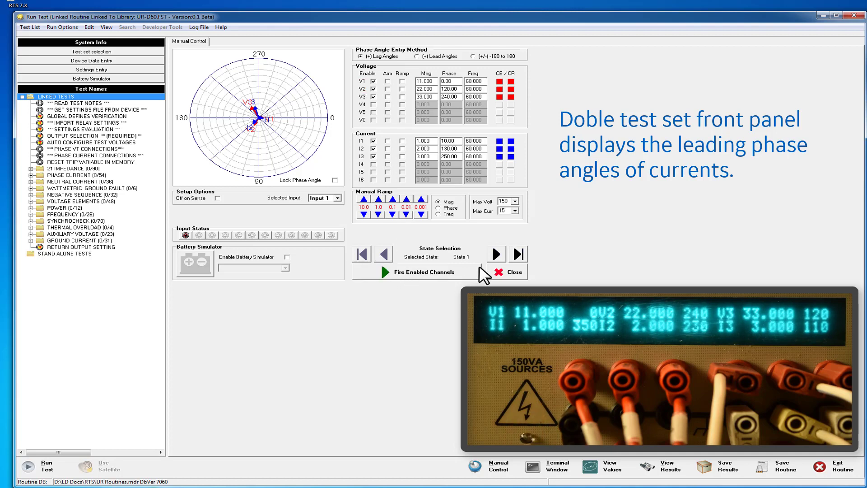
click(501, 271)
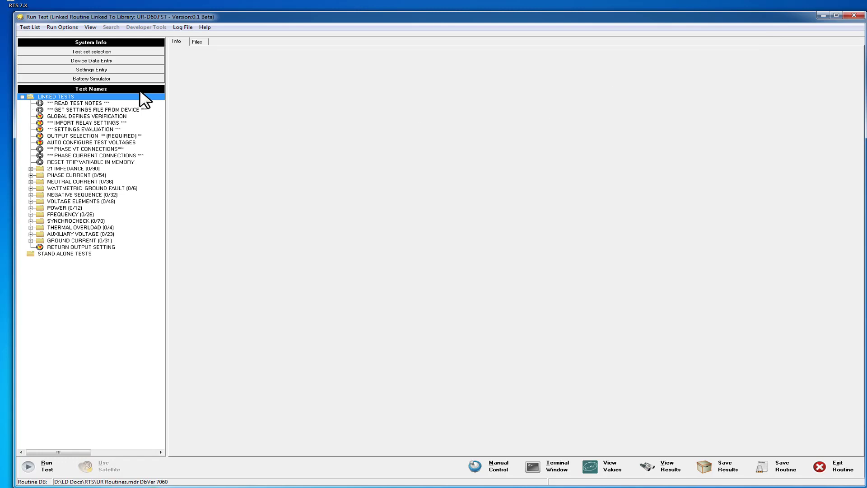
Step: Review the device data and settings entries, and look through the phase distance mho tests under 21 IMPEDANCE
click(103, 61)
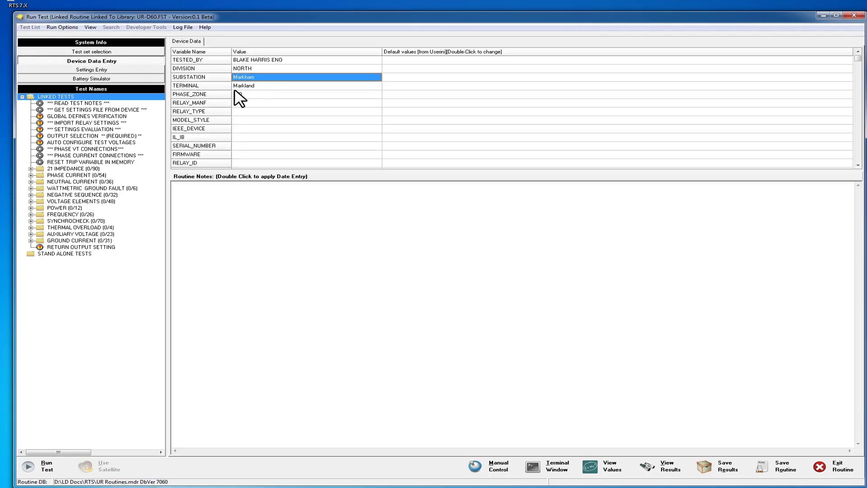
click(82, 69)
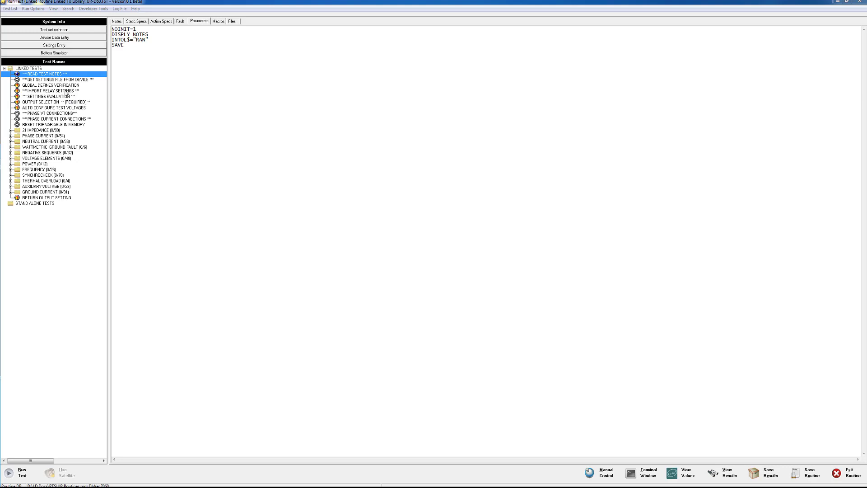
click(10, 131)
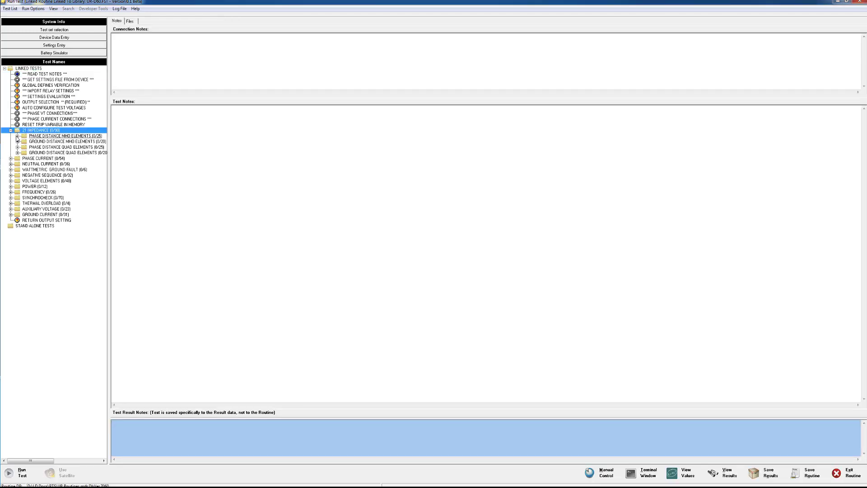
click(18, 136)
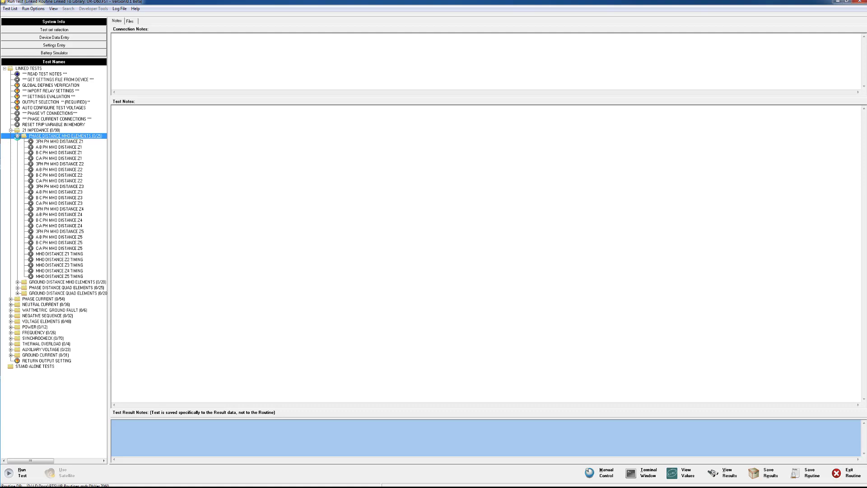
click(17, 136)
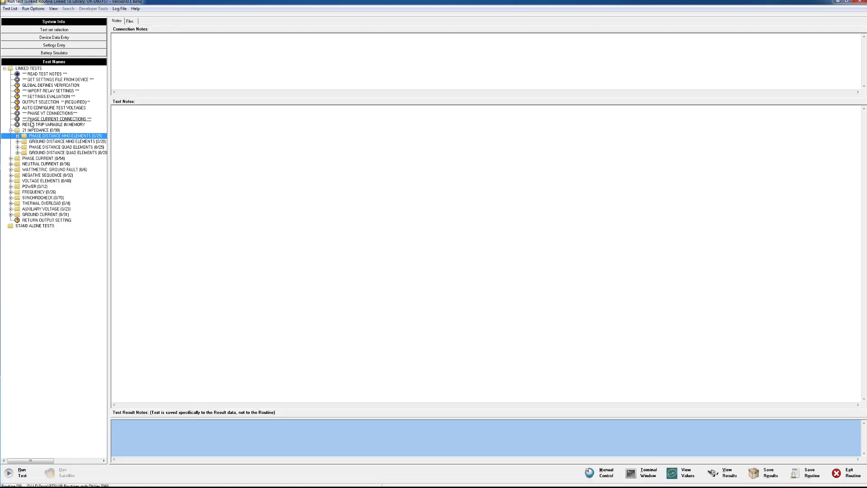
Step: Try selecting the tests from READ TEST NOTES through RESET TRIP VARIABLE IN MEMORY, and also several non-adjacent tests
click(31, 74)
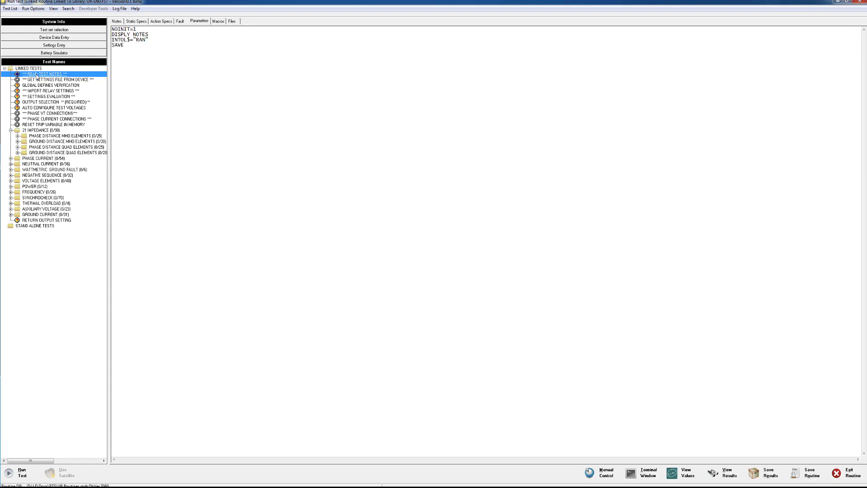
shift+click(46, 125)
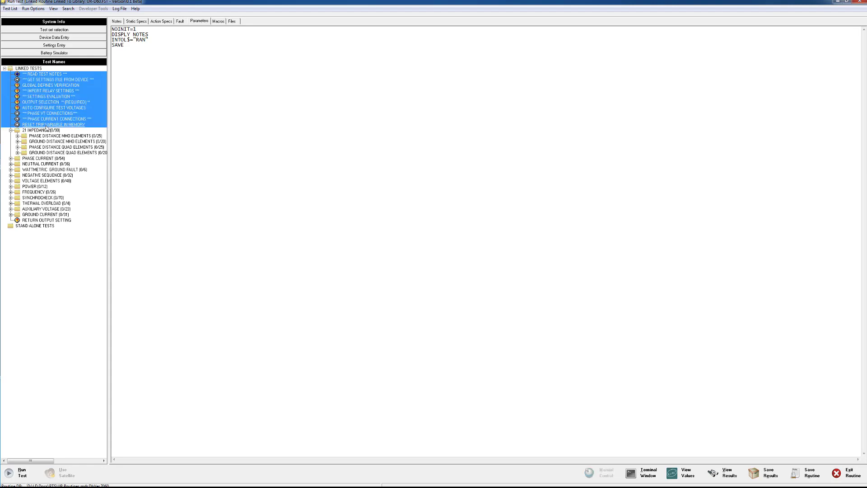
click(37, 75)
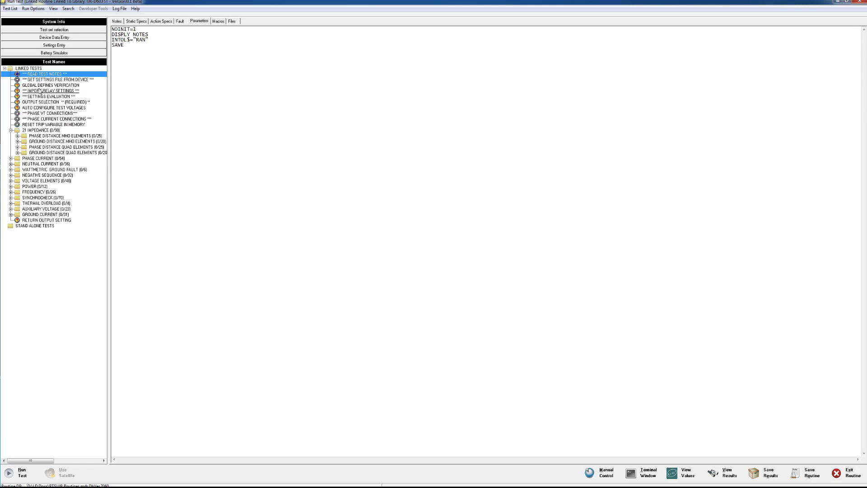
ctrl+click(41, 91)
ctrl+click(40, 103)
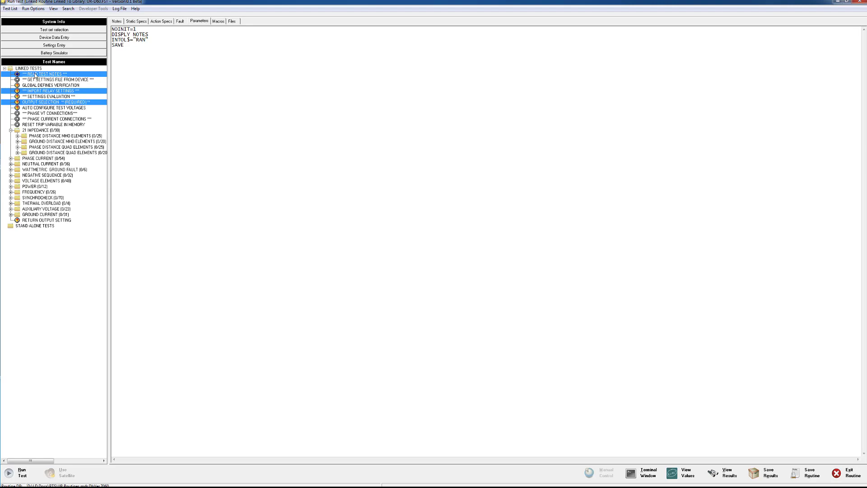
Step: Run only the READ TEST NOTES test, read its notes to the end, acknowledge them and close the results
click(34, 73)
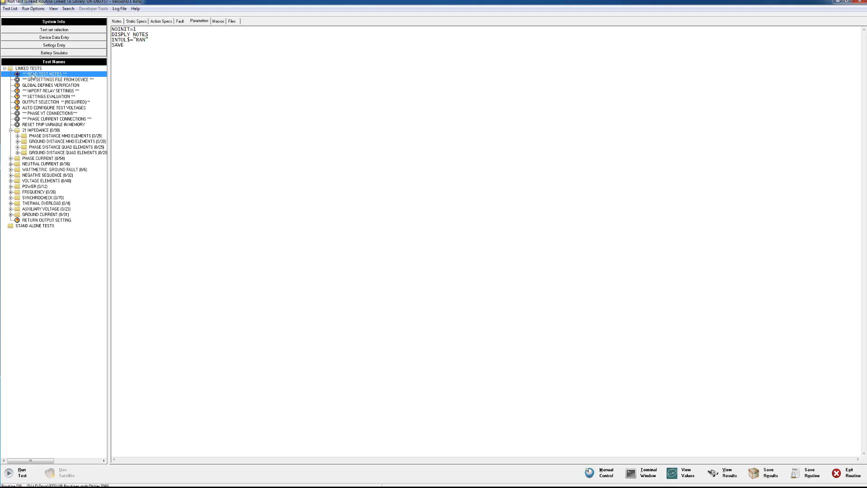
double_click(45, 76)
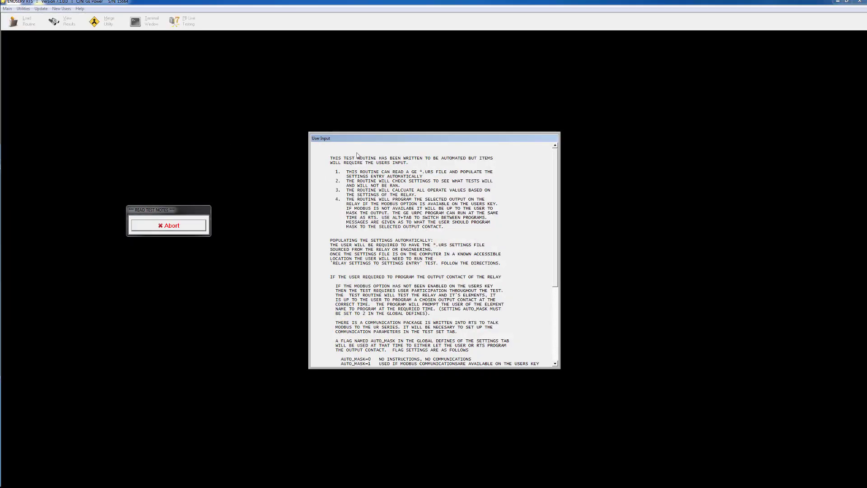
drag(354, 141, 337, 117)
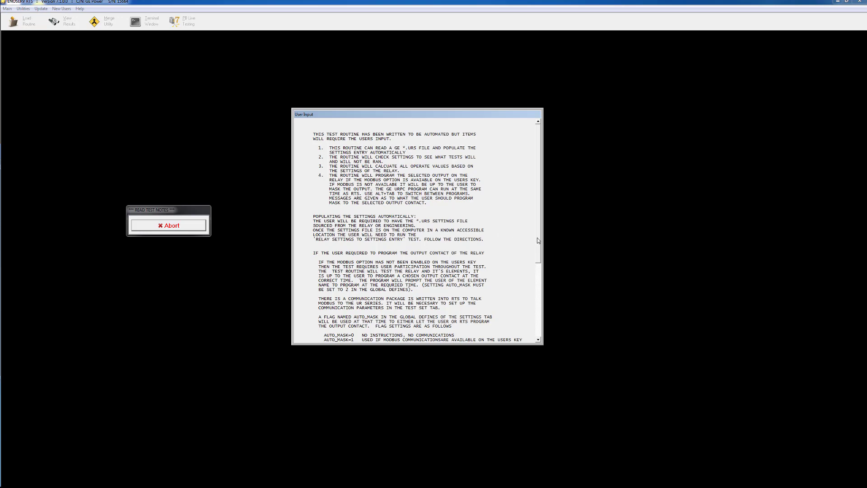
drag(537, 243, 536, 261)
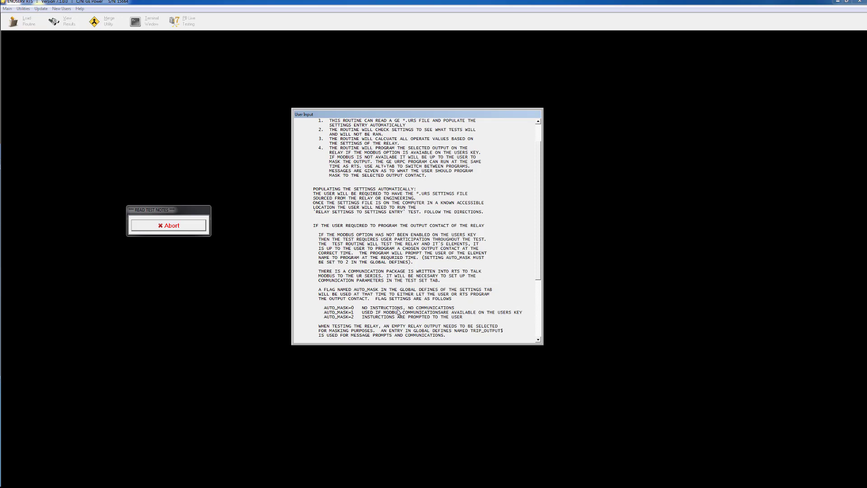
drag(536, 263, 538, 324)
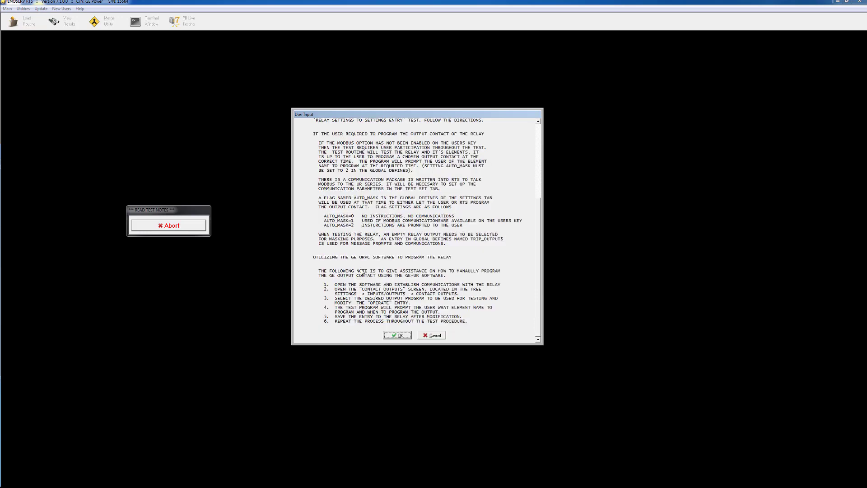
click(394, 335)
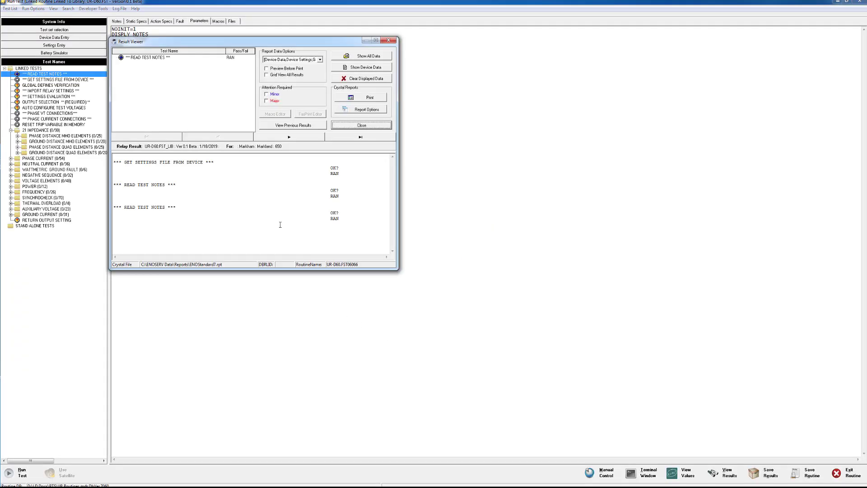
click(361, 125)
Step: Run the GET SETTINGS FILE FROM DEVICE test, acknowledge its instructions and close the results
click(54, 80)
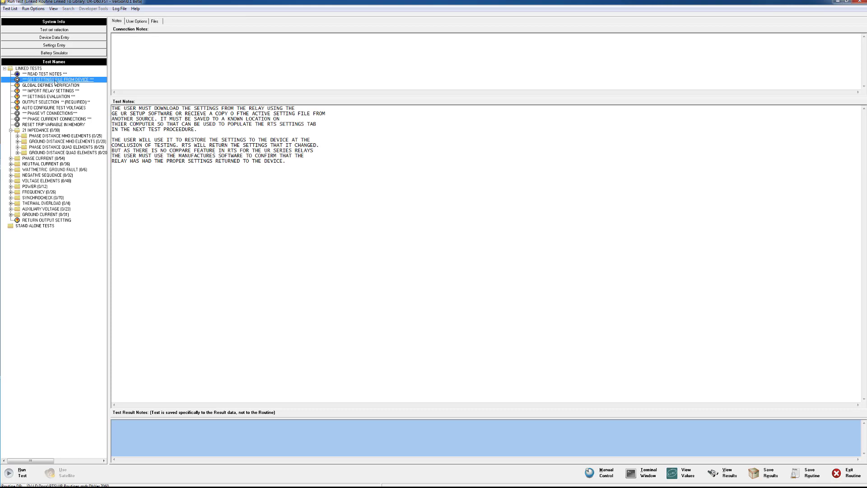
double_click(55, 82)
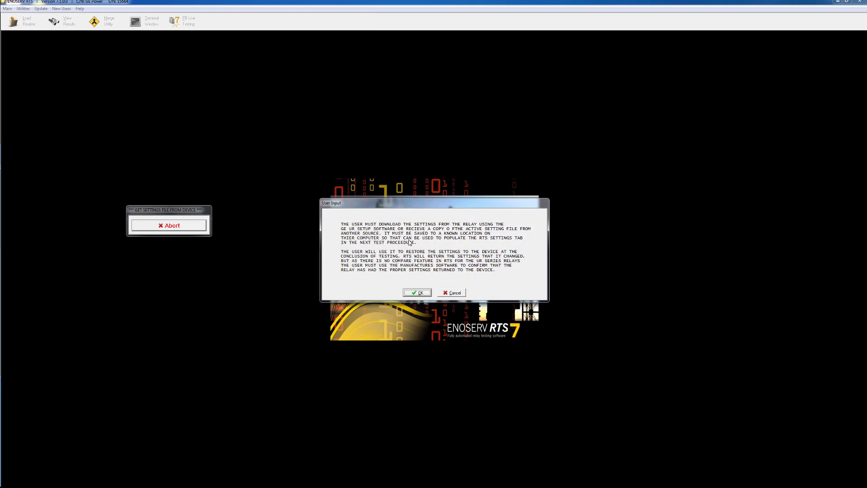
click(420, 294)
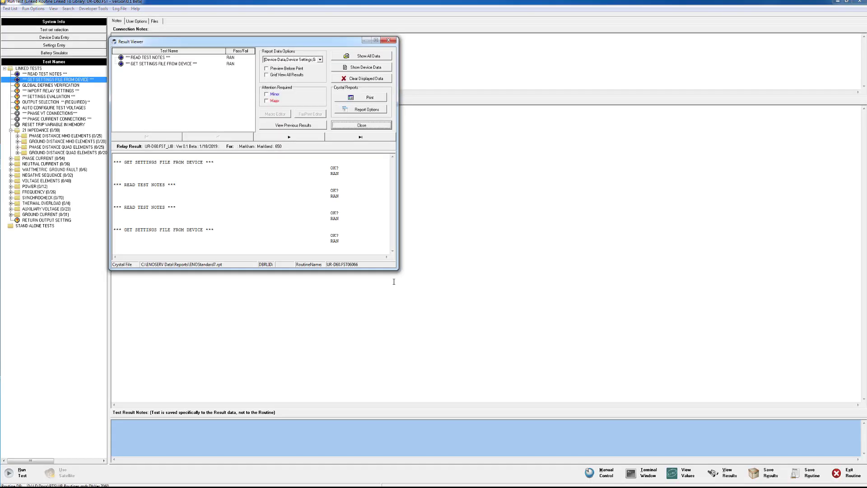
click(367, 125)
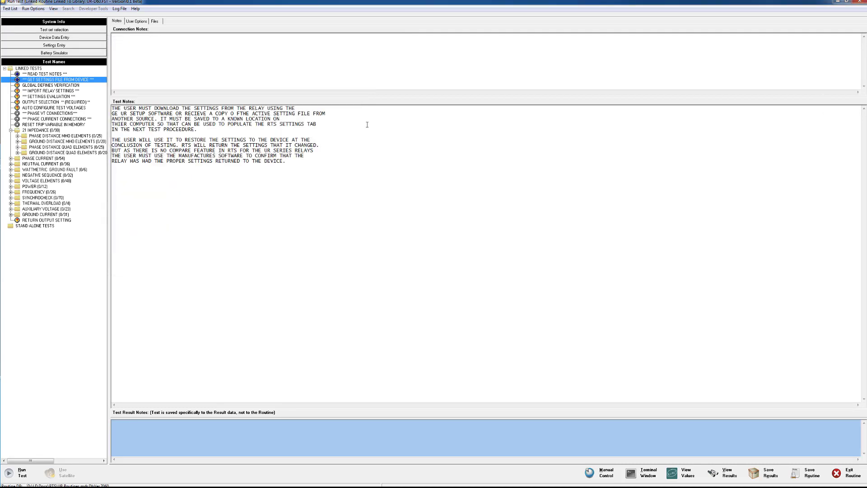
Step: Run GLOBAL DEFINES VERIFICATION, accepting setting group 1, AUTO_MASK 1, SKIP_TST 0 and 2.5 A for the zone test current
click(54, 85)
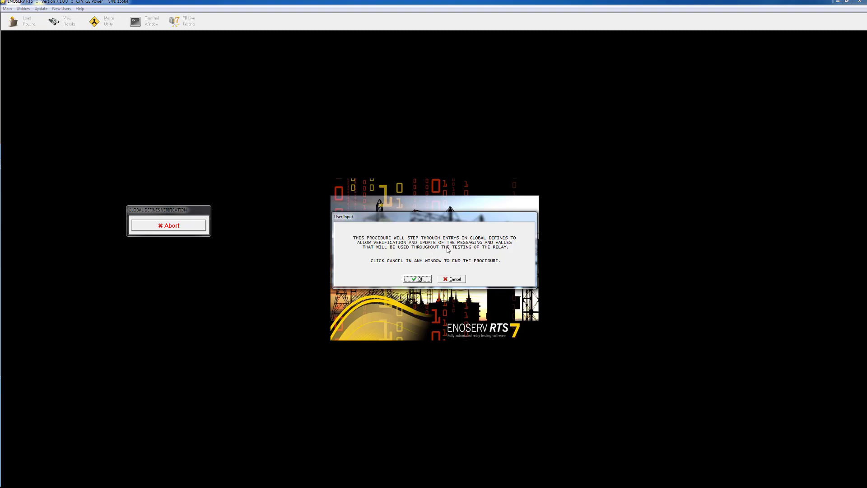
click(418, 280)
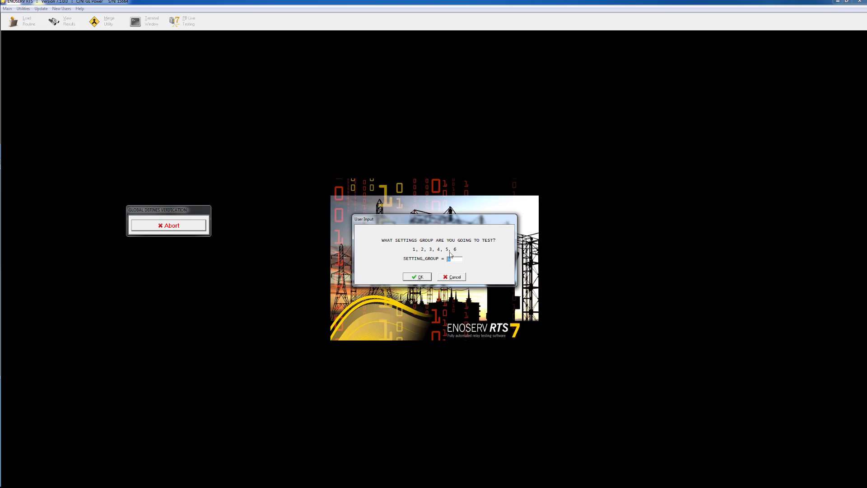
click(419, 277)
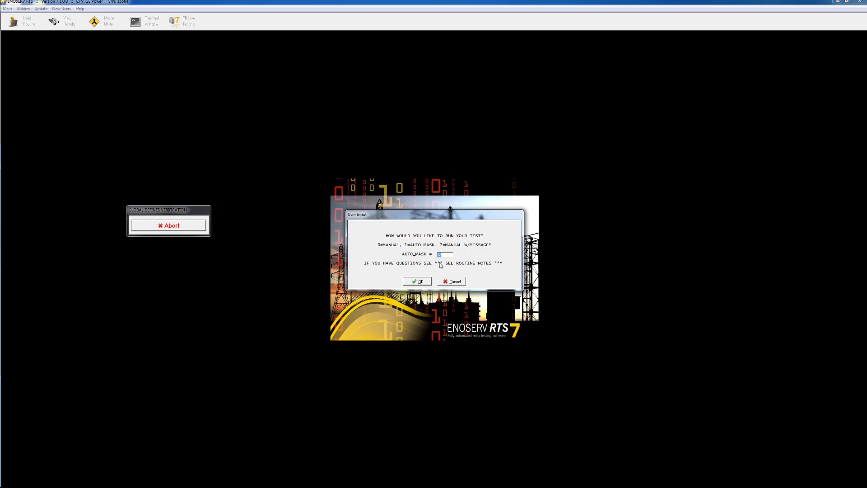
click(424, 282)
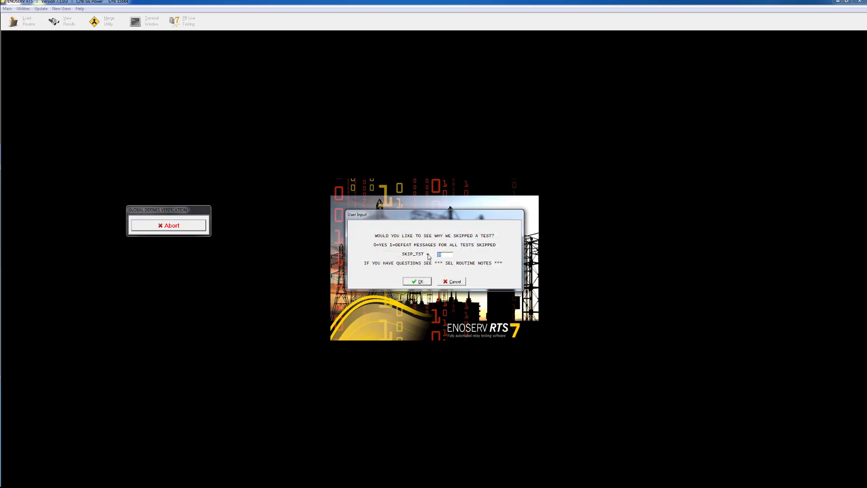
click(423, 281)
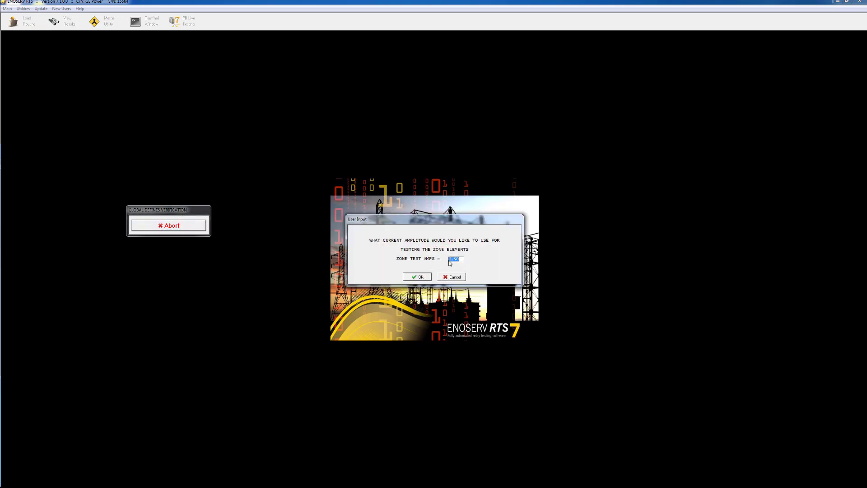
click(418, 278)
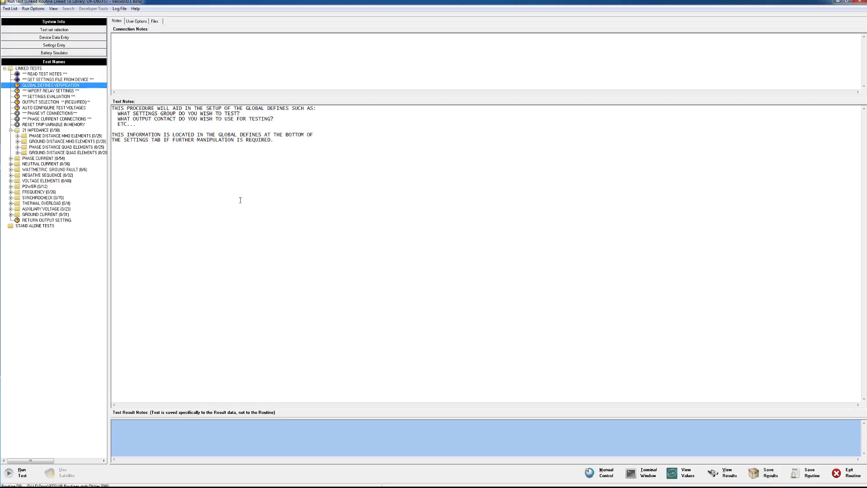
Step: Run IMPORT RELAY SETTINGS for setting group 1 from the URTS.urs file, and open the settings entry to check the imported values
click(59, 91)
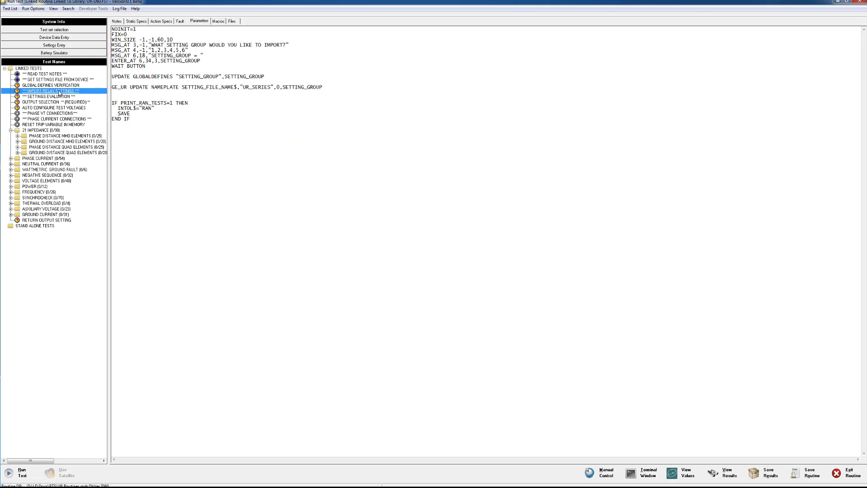
double_click(59, 91)
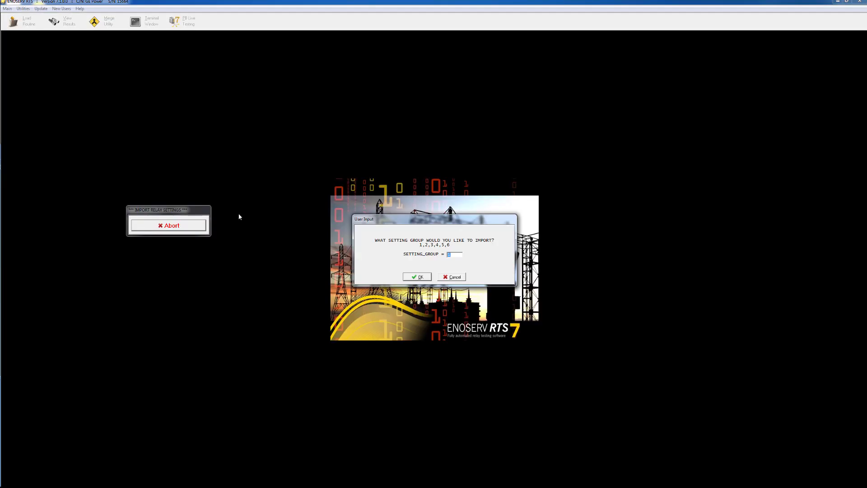
click(418, 277)
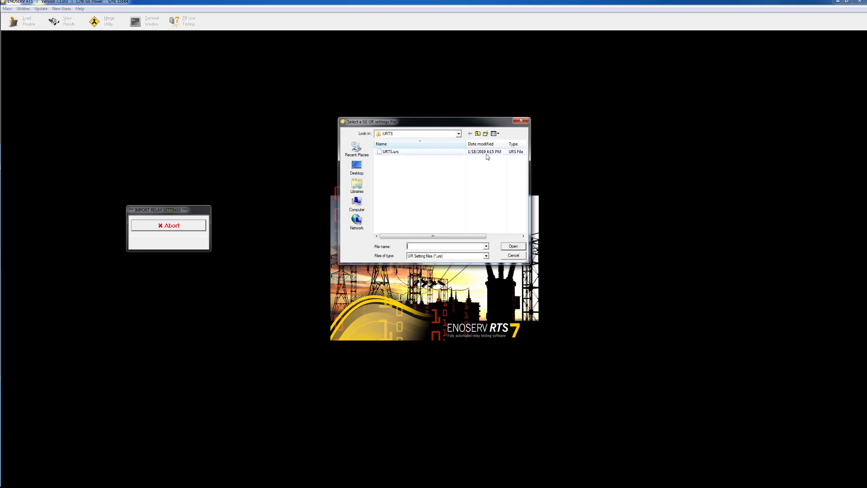
click(403, 153)
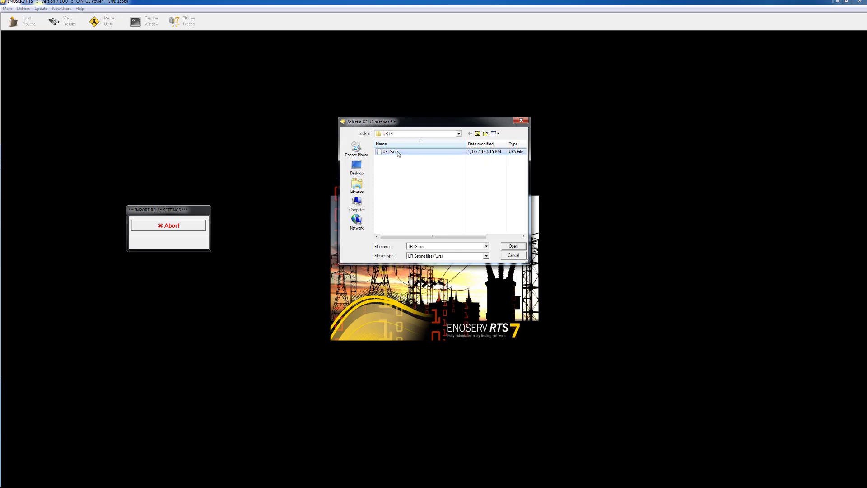
click(511, 246)
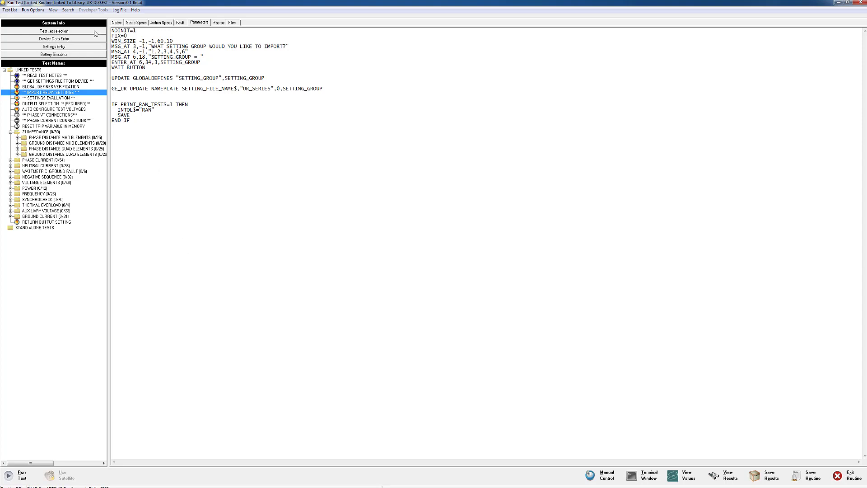
click(66, 47)
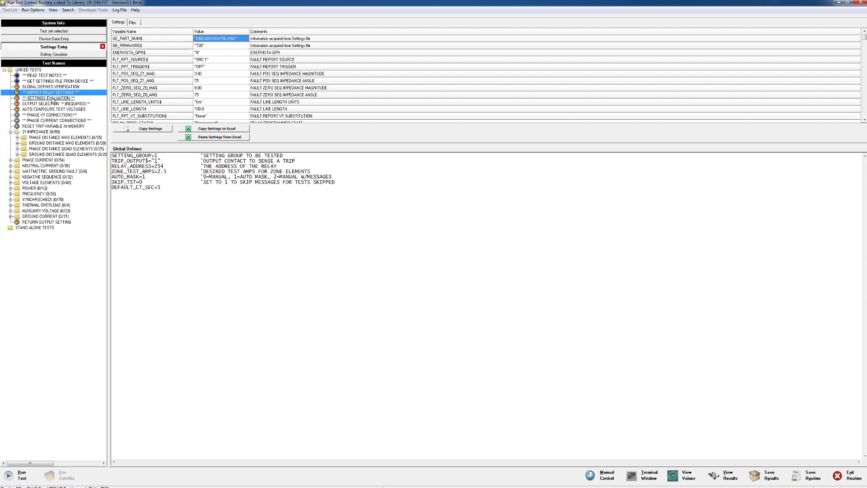
Step: Run the SETTINGS EVALUATION test and continue past its duration notice and the relay programmed-state prompt
click(48, 98)
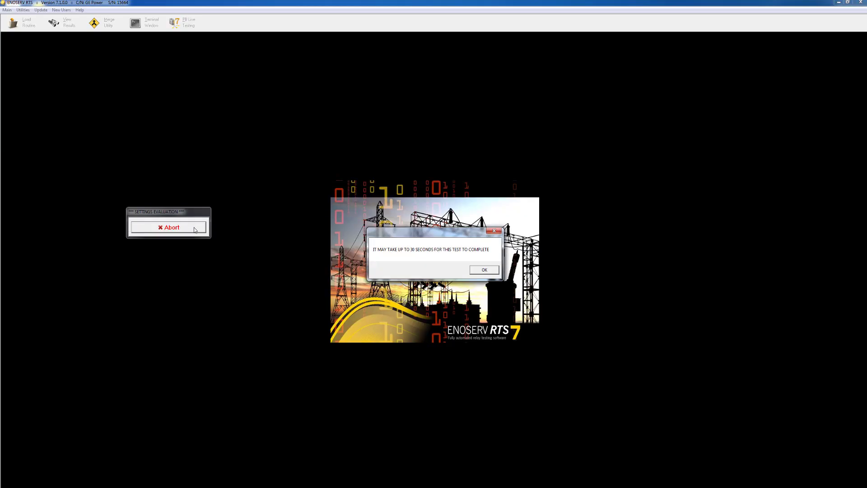
click(485, 269)
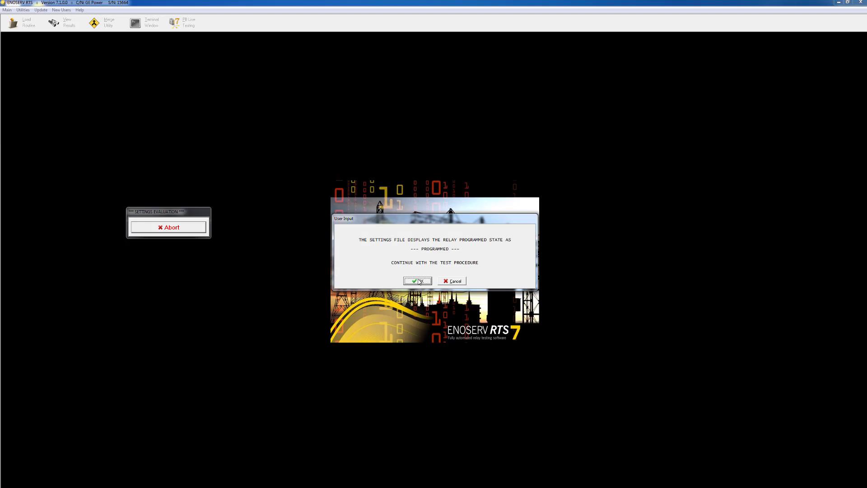
click(419, 280)
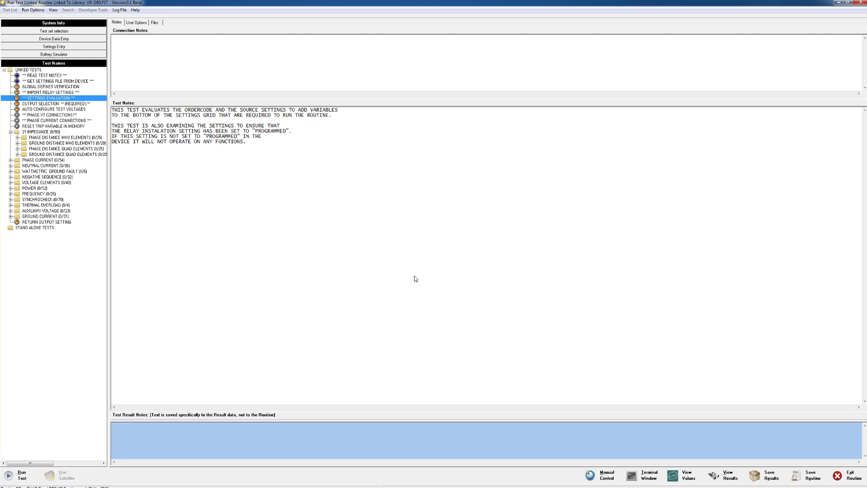
Step: Run the OUTPUT SELECTION test, accepting the proposed output contact and acknowledging the notice about restoring its original value
click(39, 104)
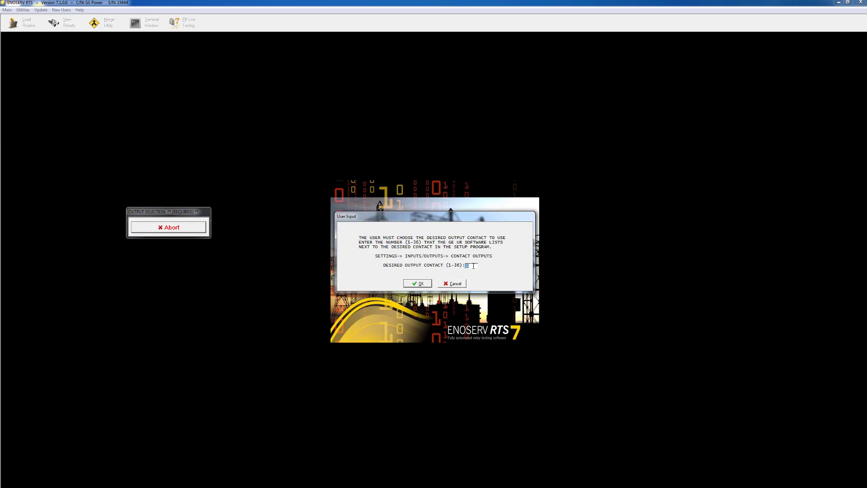
click(419, 287)
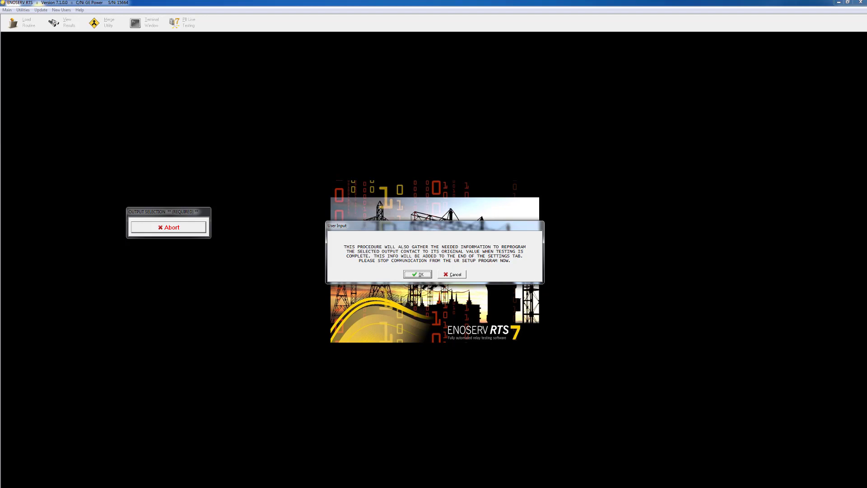
mouse_move(220, 487)
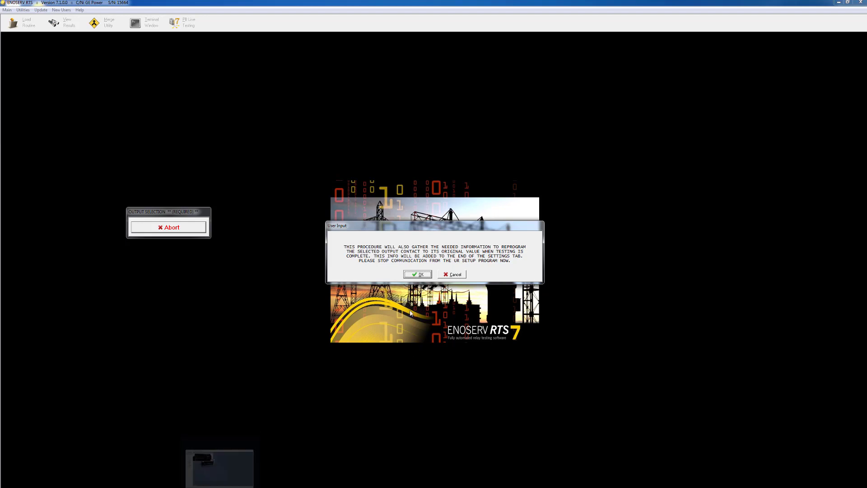
click(417, 274)
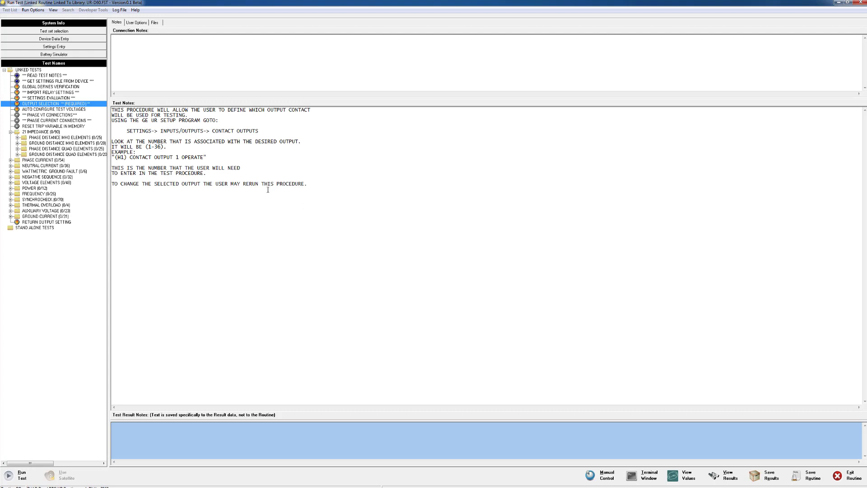
Step: Run AUTO CONFIGURE TEST VOLTAGES and accept the calculated zone test voltages and currents
click(57, 109)
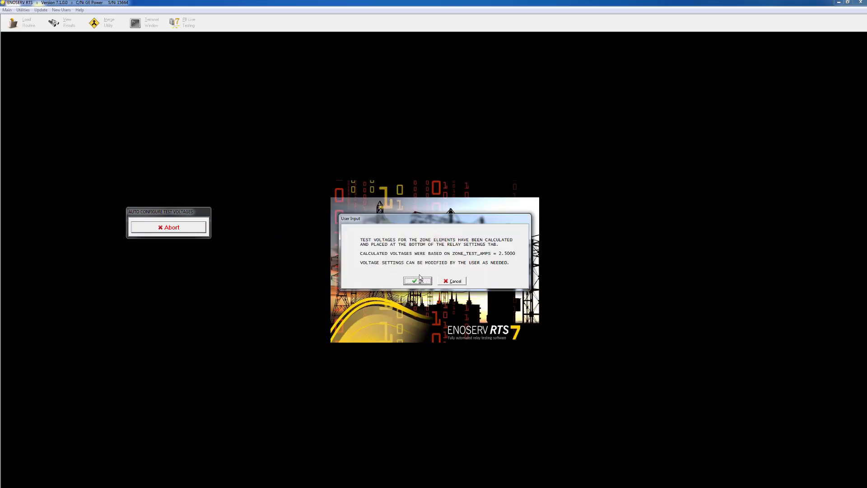
click(418, 282)
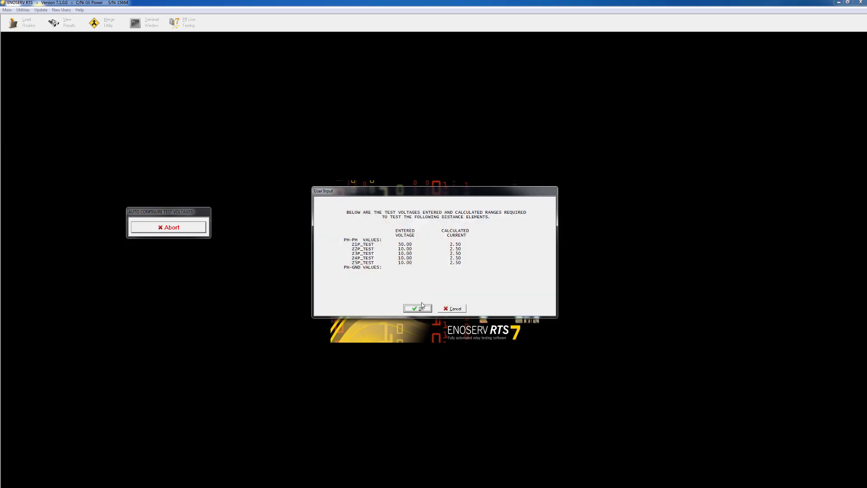
click(420, 308)
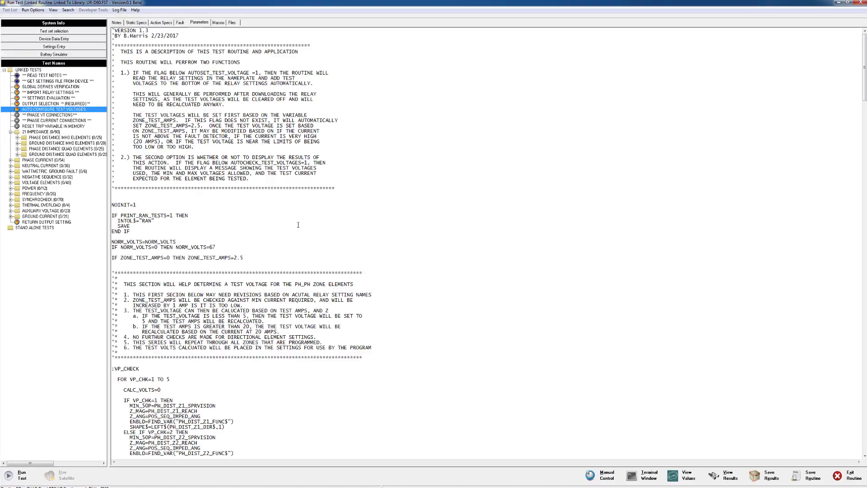
Step: Run the PHASE VT CONNECTIONS and PHASE CURRENT CONNECTIONS tests, acknowledge their wiring instructions, and run RESET TRIP VARIABLE IN MEMORY
click(56, 115)
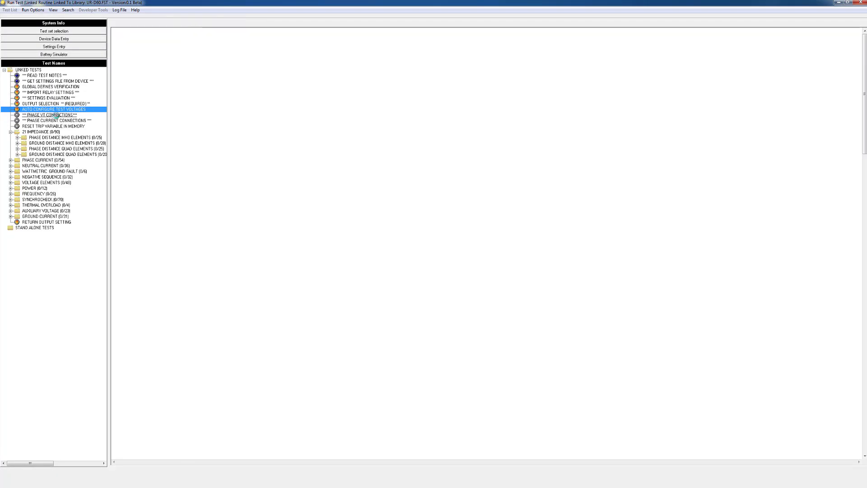
double_click(57, 116)
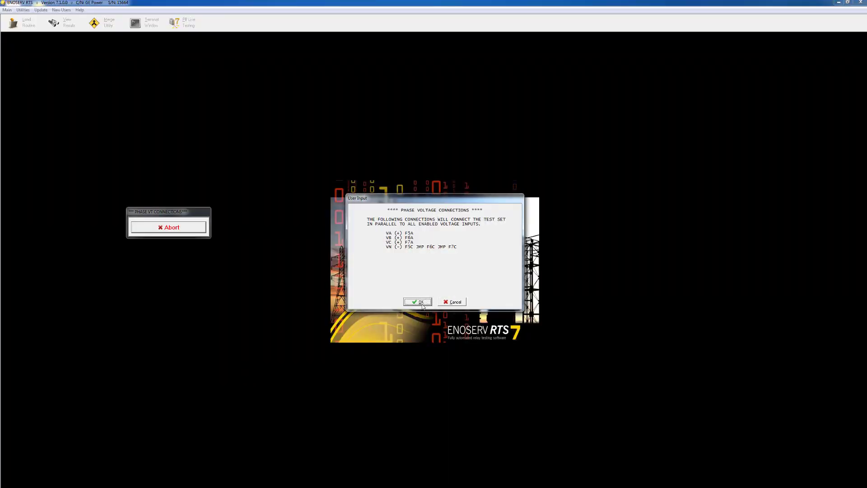
click(419, 303)
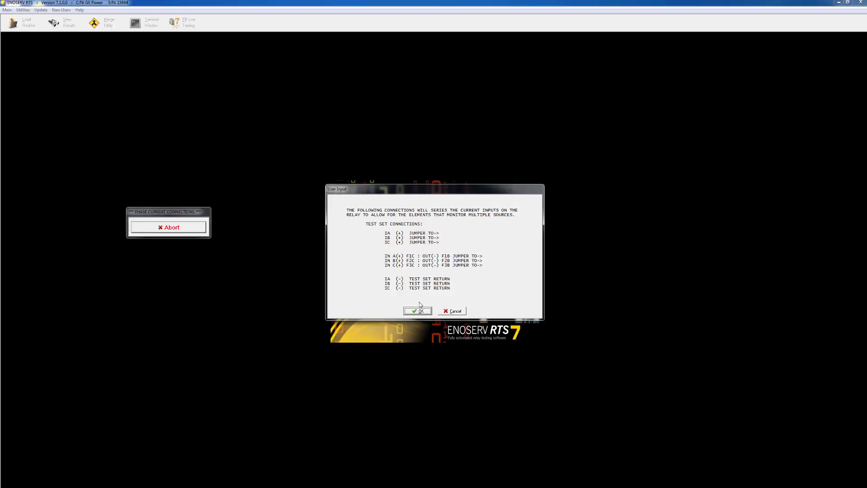
click(418, 313)
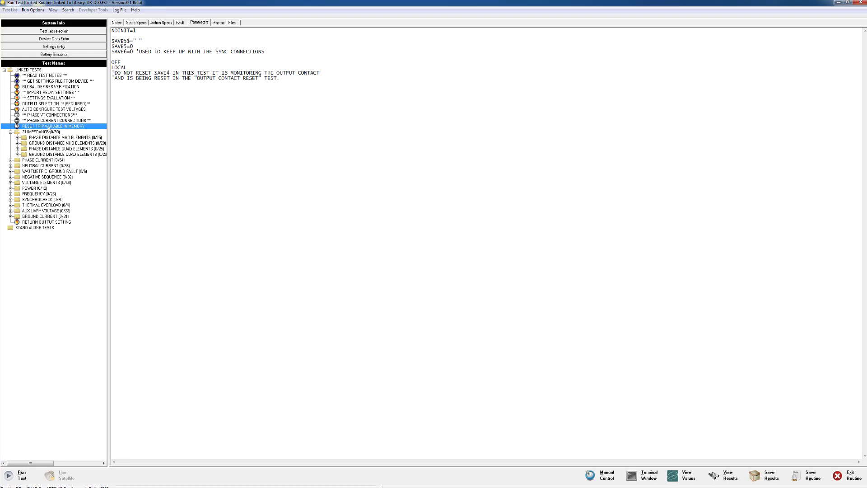
click(9, 477)
Step: Widen the test list, expand PHASE DISTANCE QUAD ELEMENTS and select the four Z1 quad distance tests from 3PH through C-A
drag(109, 157, 134, 157)
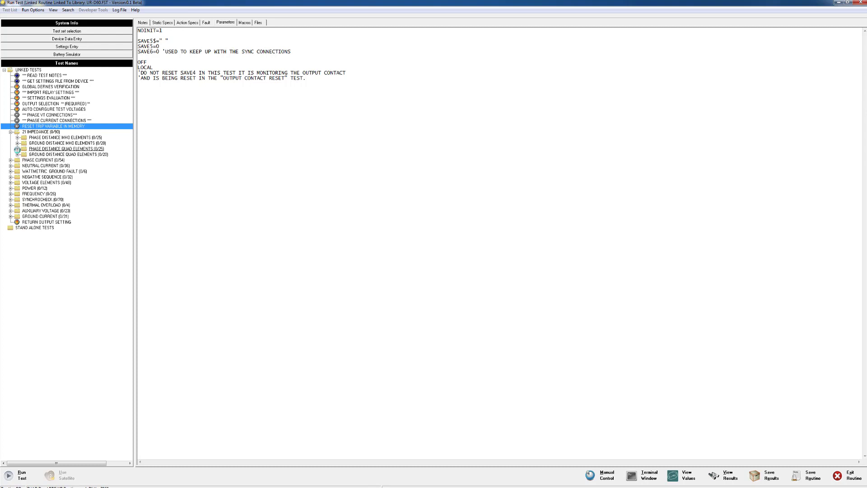
click(17, 148)
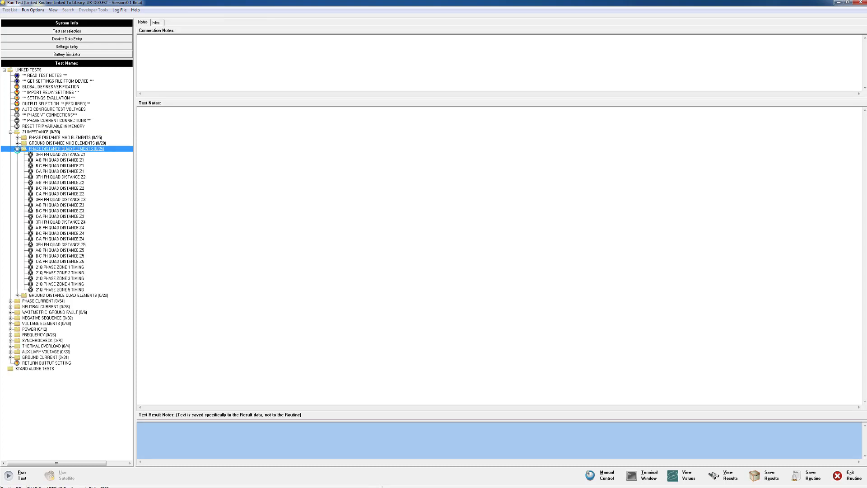
click(58, 154)
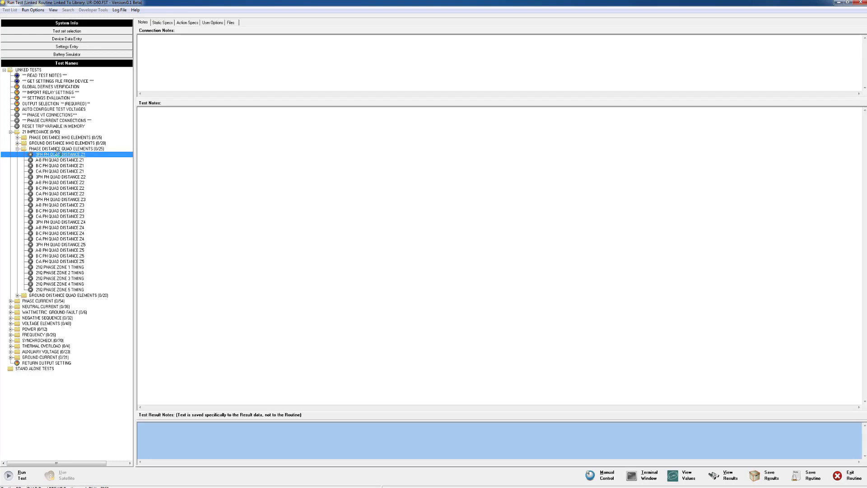
drag(58, 154, 60, 176)
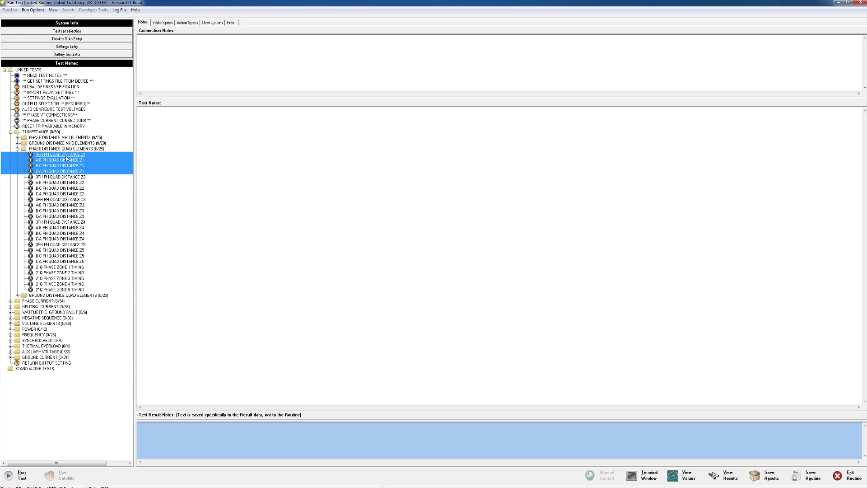
Step: Review the static specs, action specs and user options of the selected Z1 quad distance tests
click(166, 23)
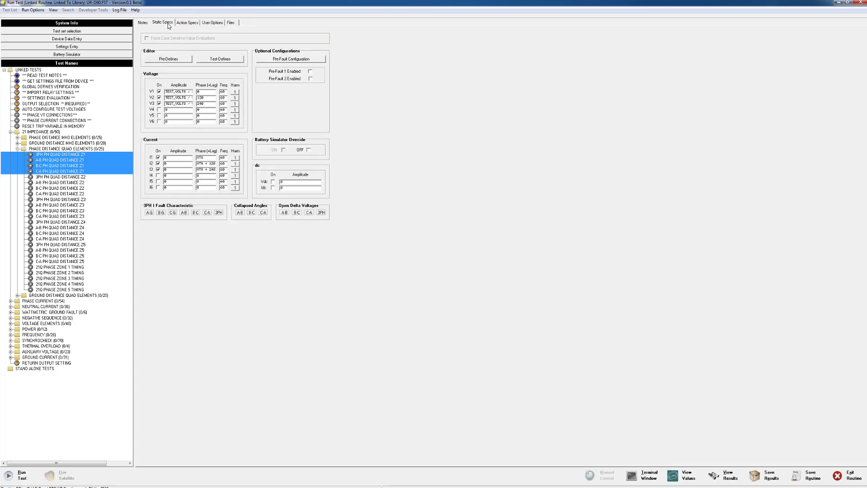
click(184, 24)
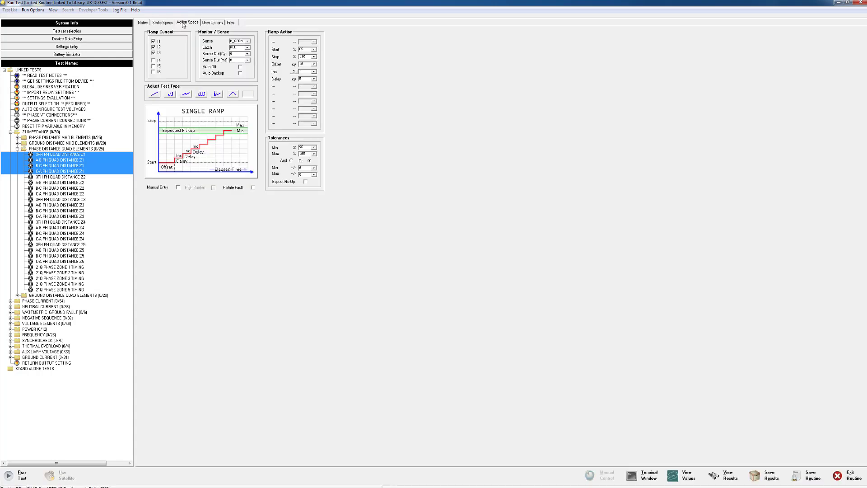
click(211, 22)
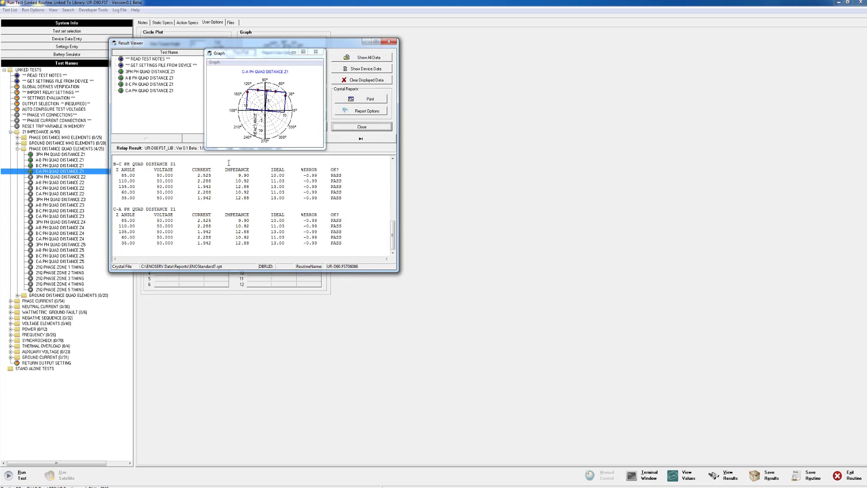
Step: Enlarge and reposition the Result Viewer to examine the Z1 quad distance results, and expand the PHASE CURRENT test group
drag(397, 271, 493, 359)
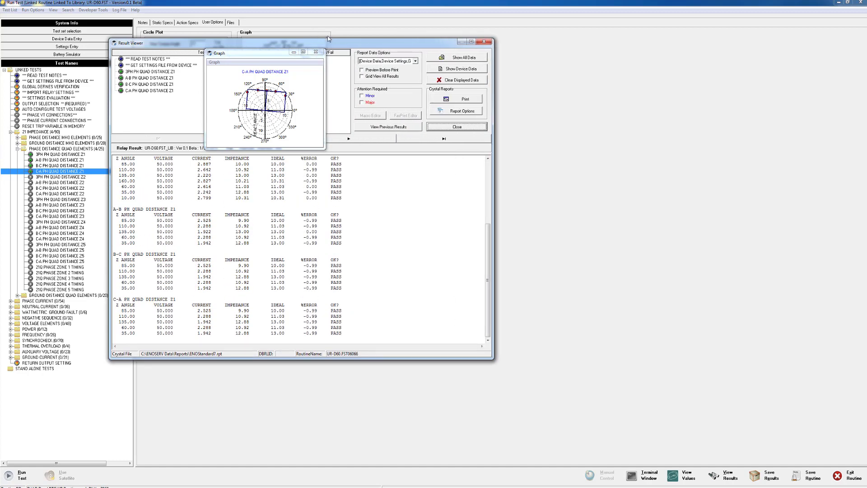
drag(334, 45, 421, 62)
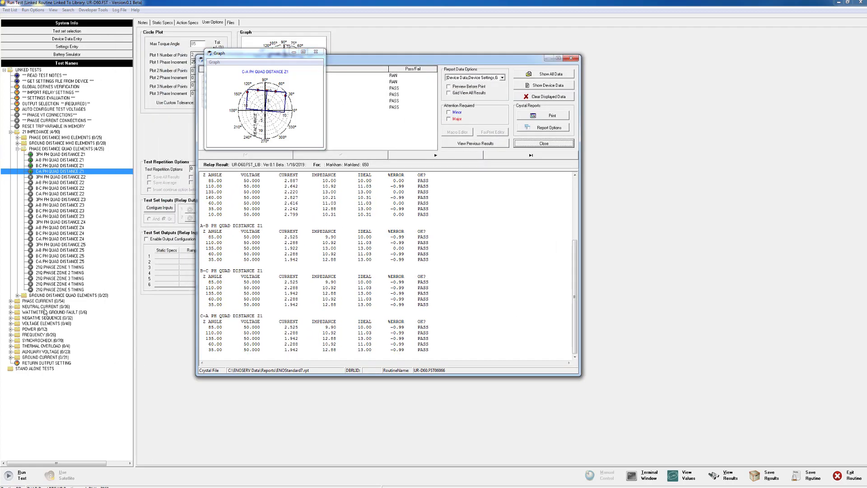
click(10, 301)
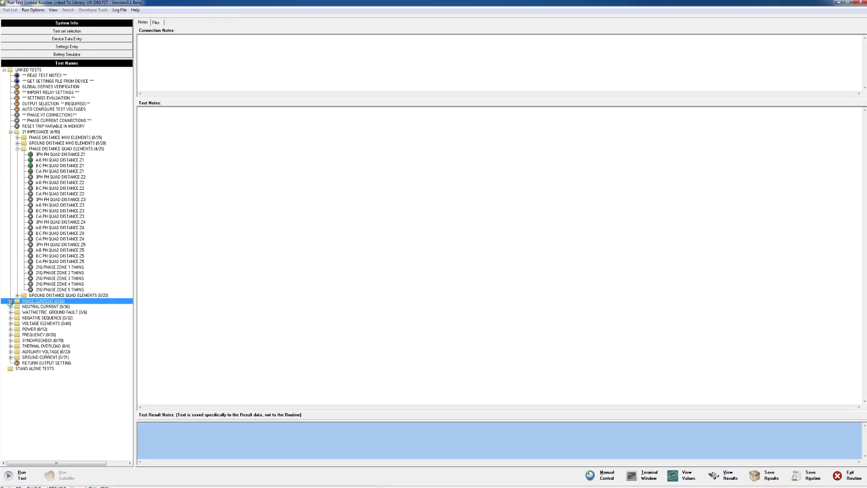
Step: Expand PHASE CURRENT and PHASE TOC, select PHASE TOC 1 TIMING, and review its user options, static specs and action specs
click(11, 301)
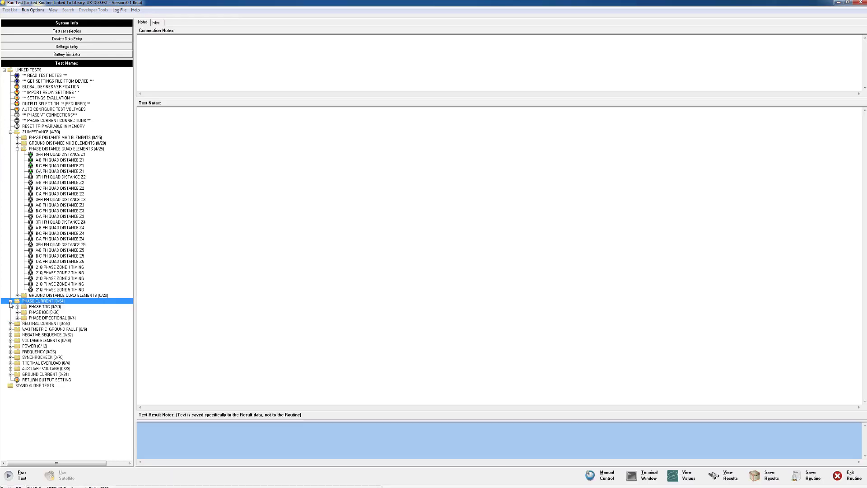
click(17, 307)
click(38, 319)
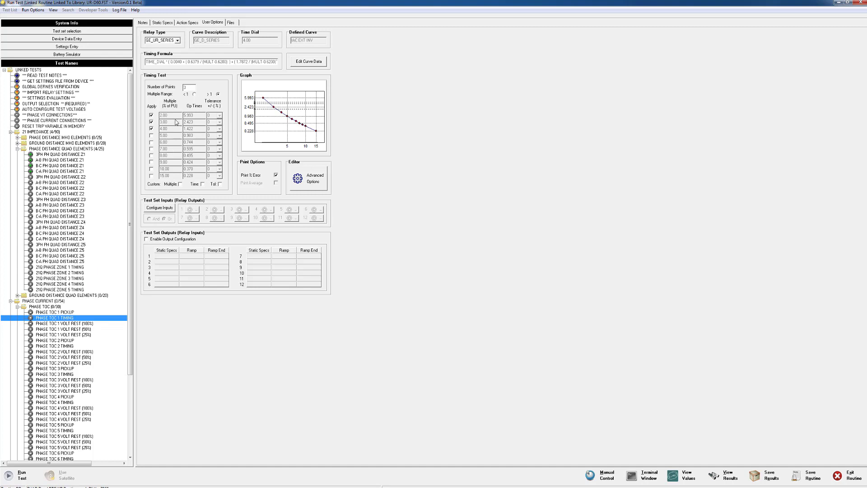
click(163, 23)
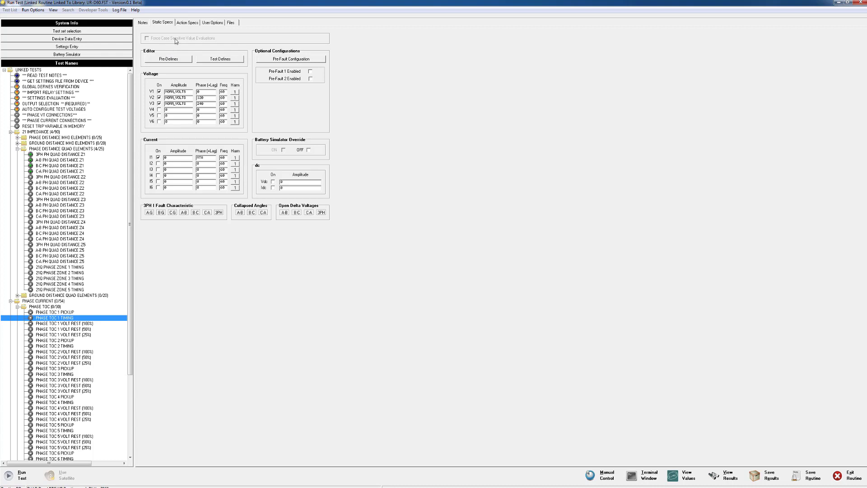
click(184, 24)
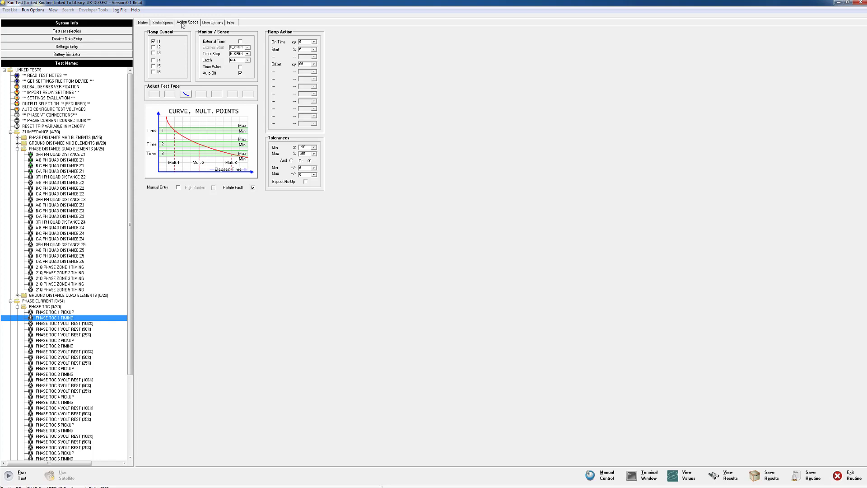
click(155, 23)
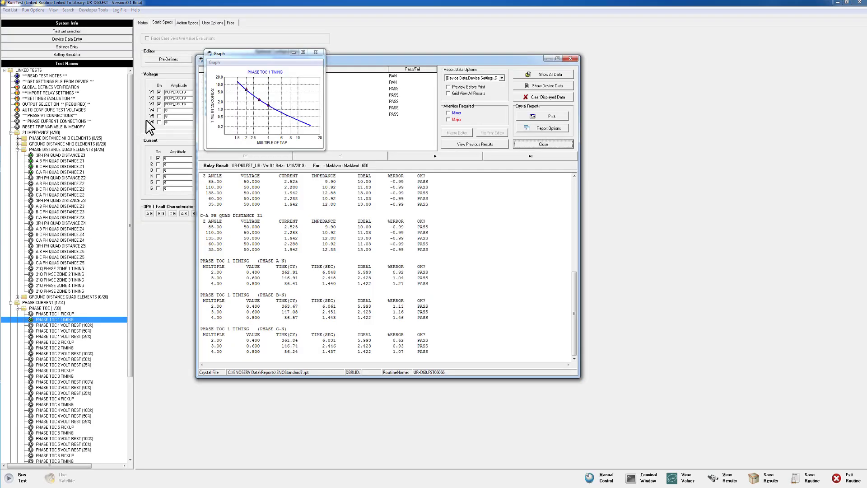
Step: Move the PHASE TOC 1 TIMING graph clear of the result list and save the test results as As Left
drag(250, 54, 486, 194)
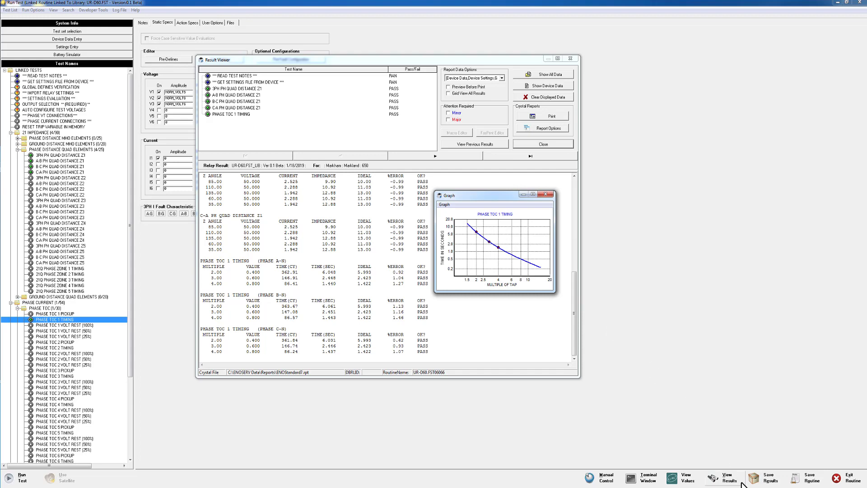
click(757, 477)
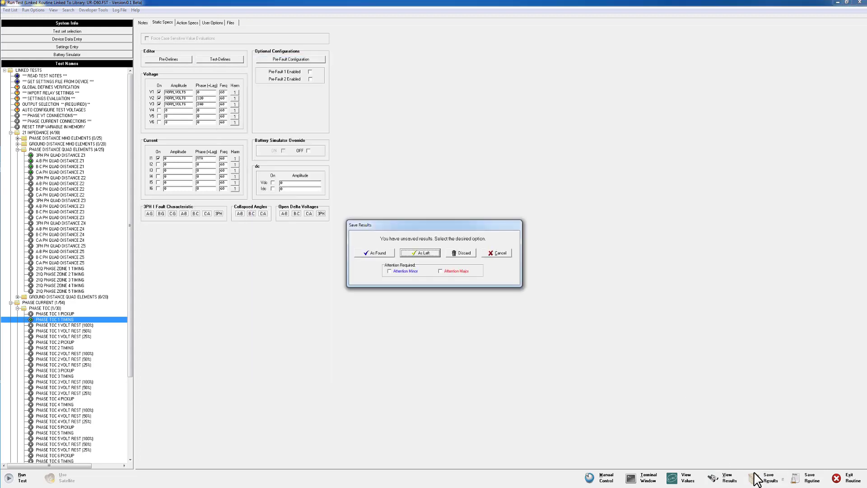
click(420, 253)
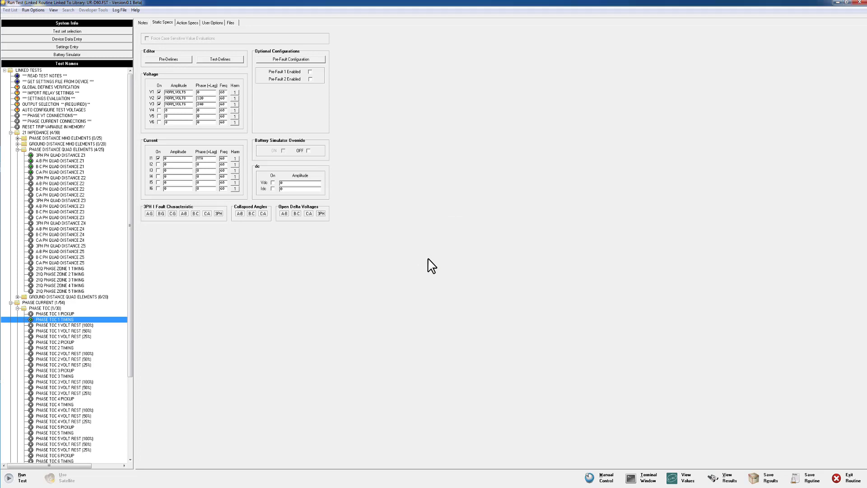
Step: Reopen the Result Viewer and try to print the Crystal report without choosing a test result
click(723, 480)
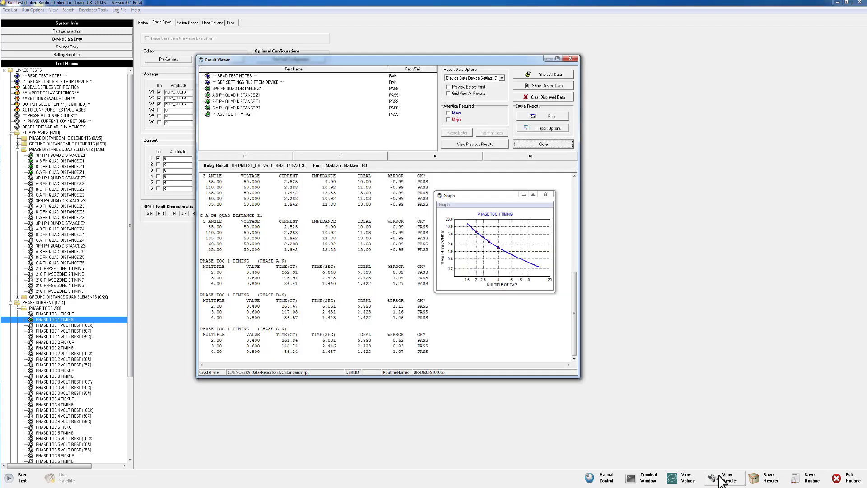
click(537, 118)
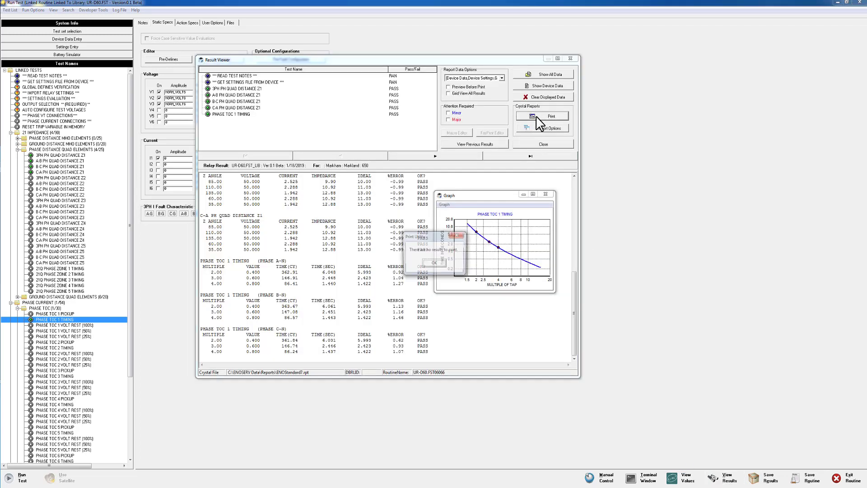
click(436, 263)
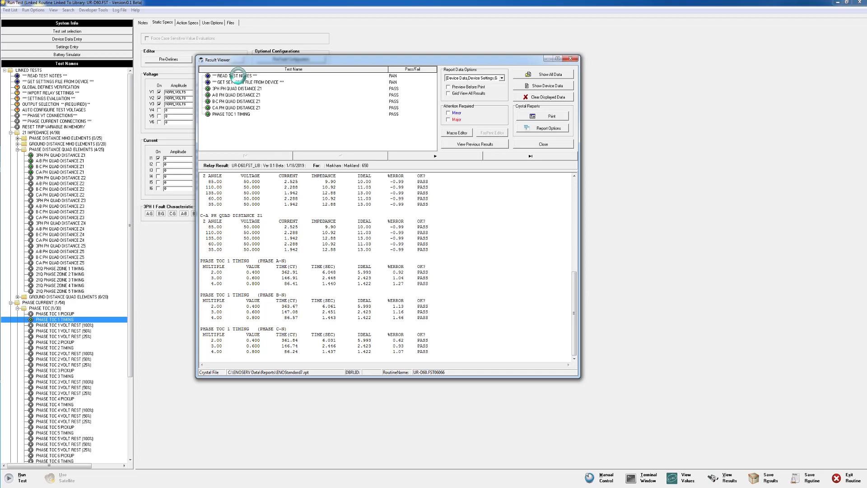
Step: Load the READ TEST NOTES result, generate its Crystal report, maximize the report window and zoom to 150%
click(238, 76)
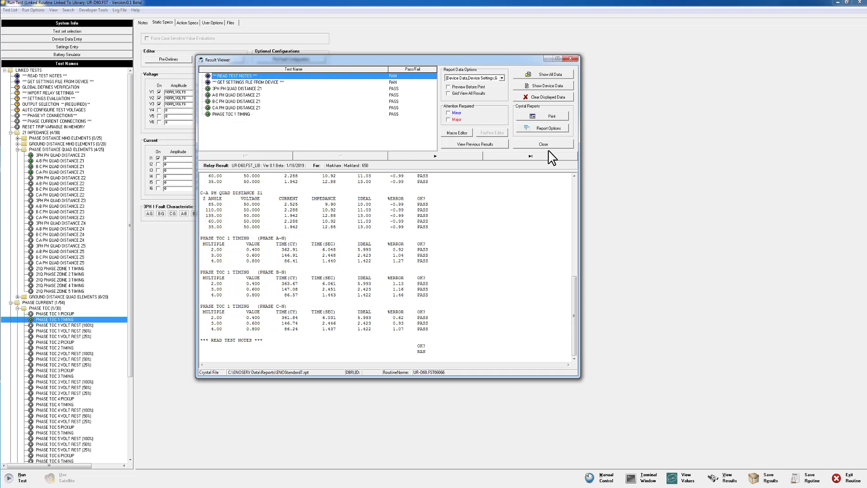
click(545, 116)
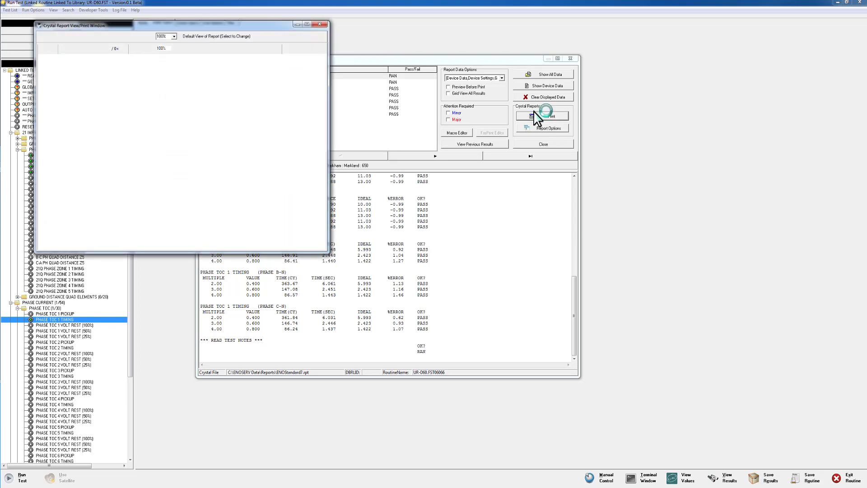
click(306, 24)
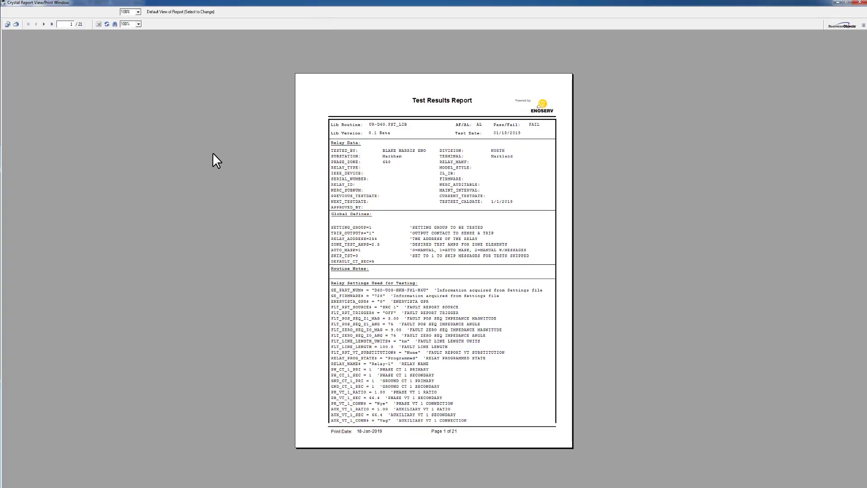
click(138, 24)
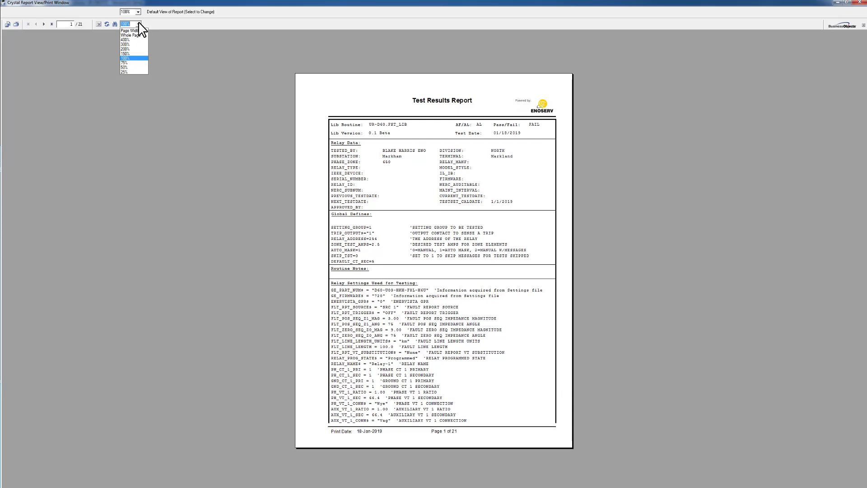
click(132, 53)
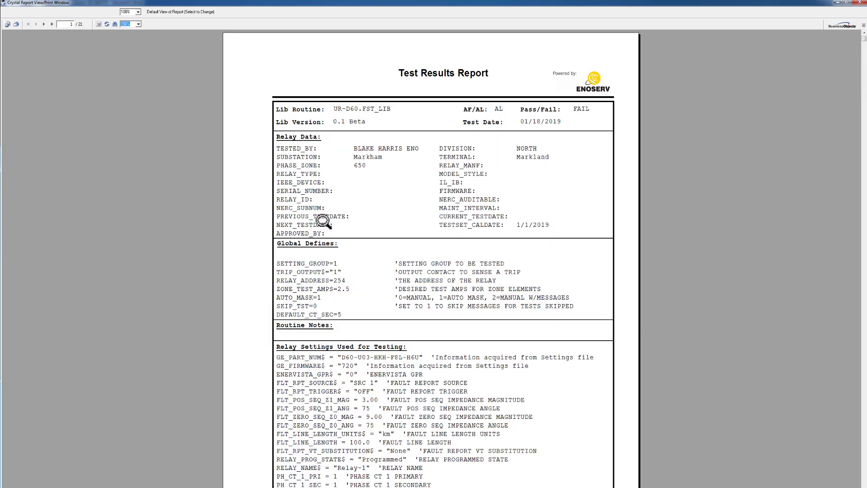
click(339, 198)
click(367, 224)
Step: Page through the READ TEST NOTES report to its last page and close the report
click(45, 24)
click(44, 24)
click(45, 24)
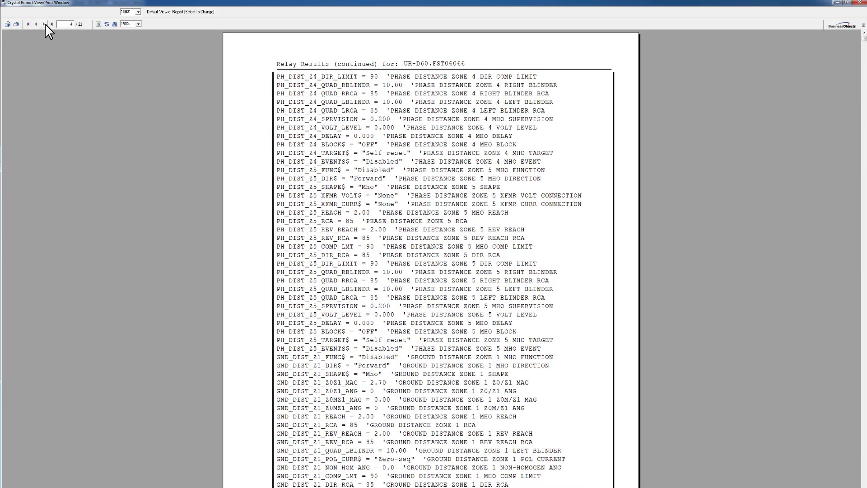
click(44, 23)
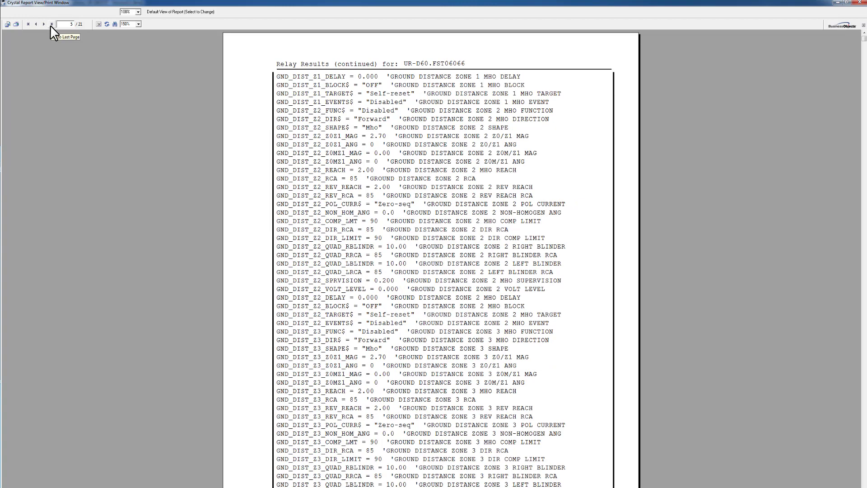
click(51, 24)
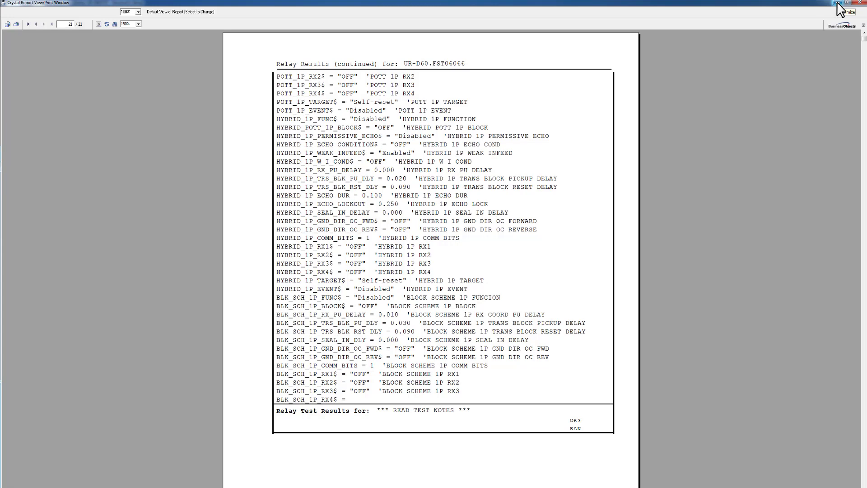
click(862, 4)
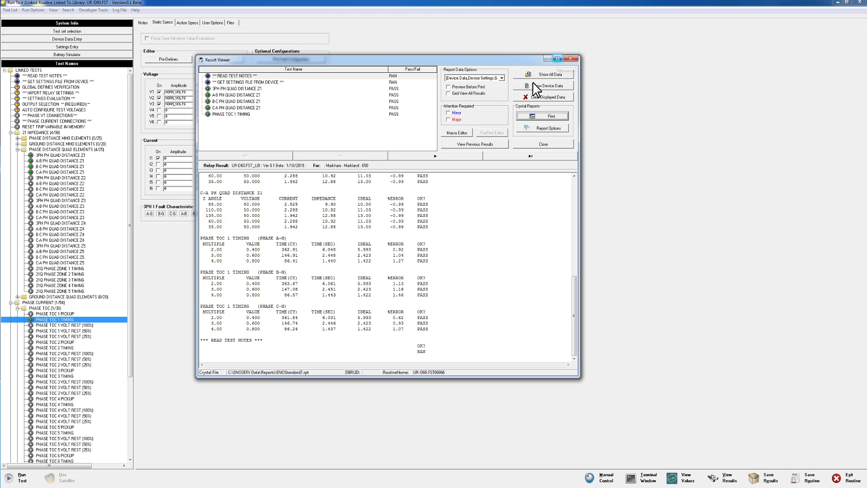
Step: Add the PHASE TOC 1 TIMING result, generate the report, check its last two pages and close it
double_click(223, 114)
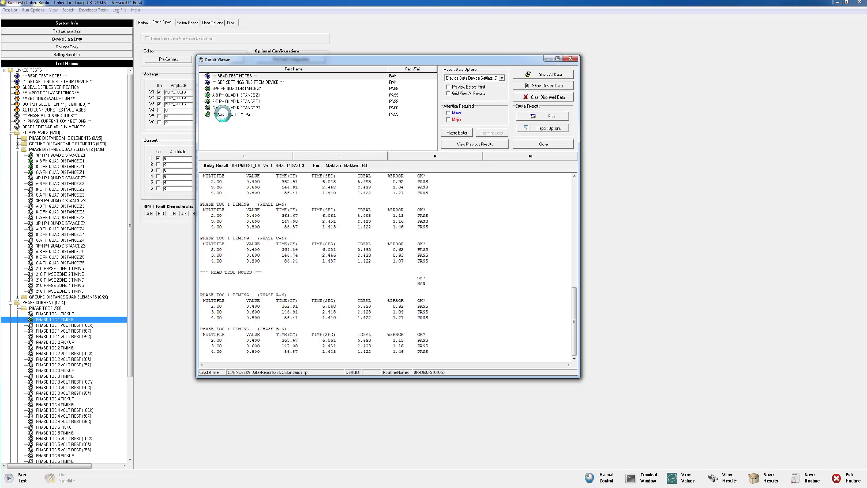
click(552, 116)
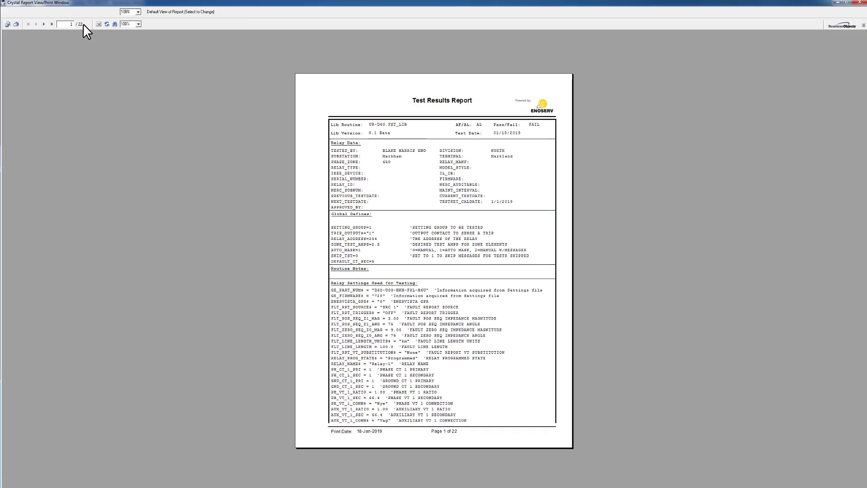
click(52, 24)
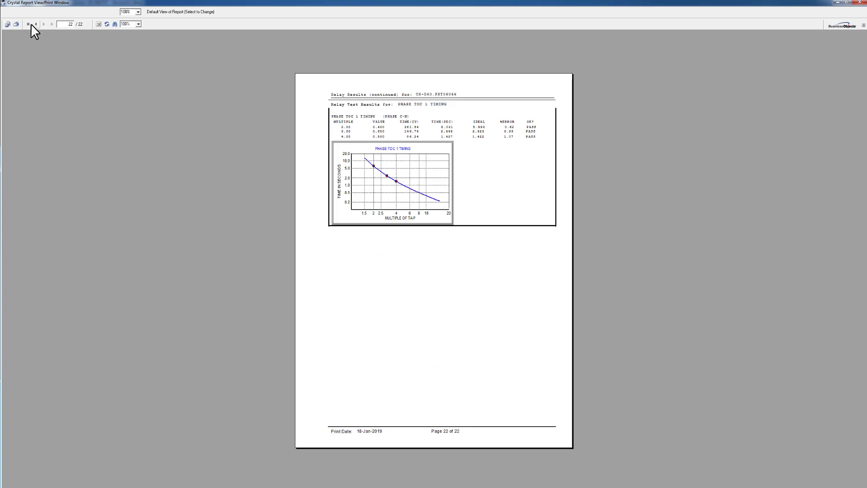
click(36, 24)
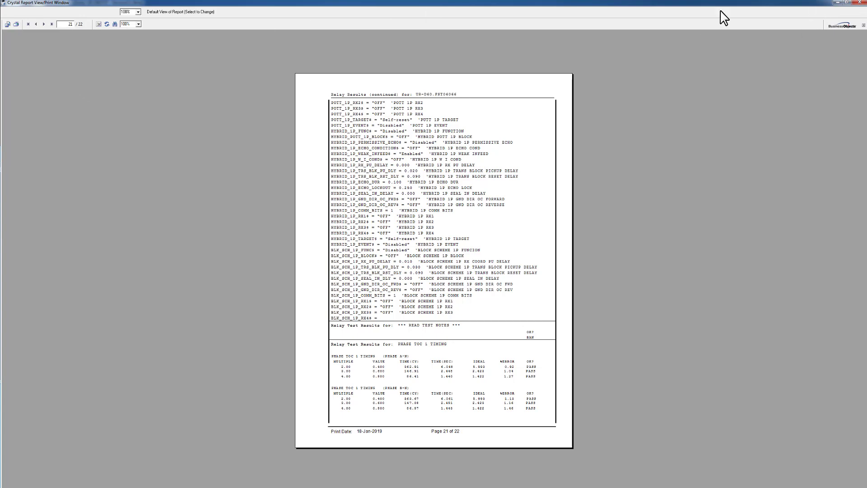
click(858, 2)
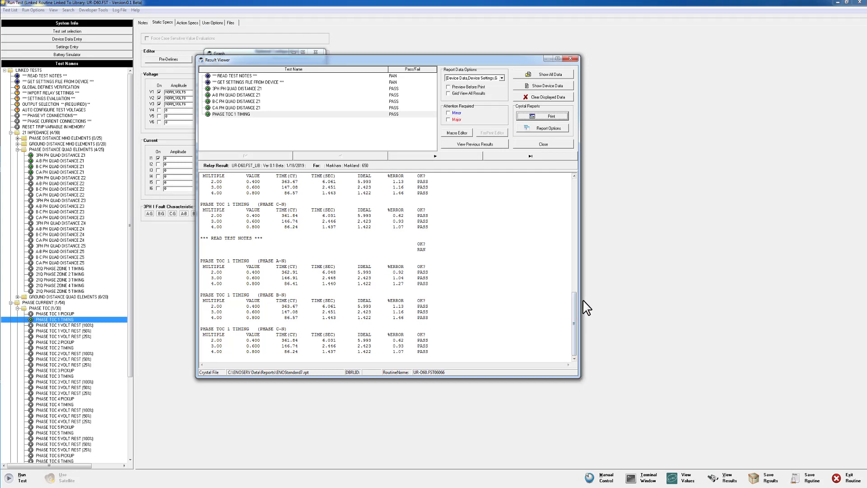
Step: Show all test data, generate the full Crystal report, and review it backward from the last page to page 21
click(546, 76)
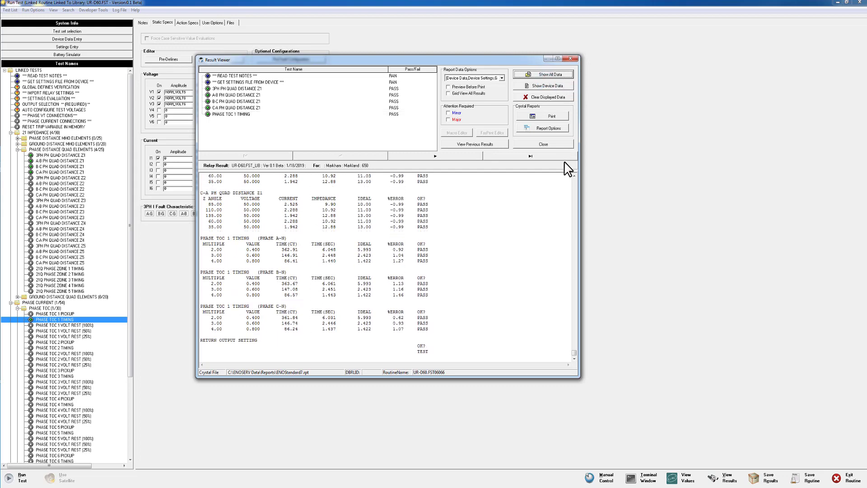
click(548, 118)
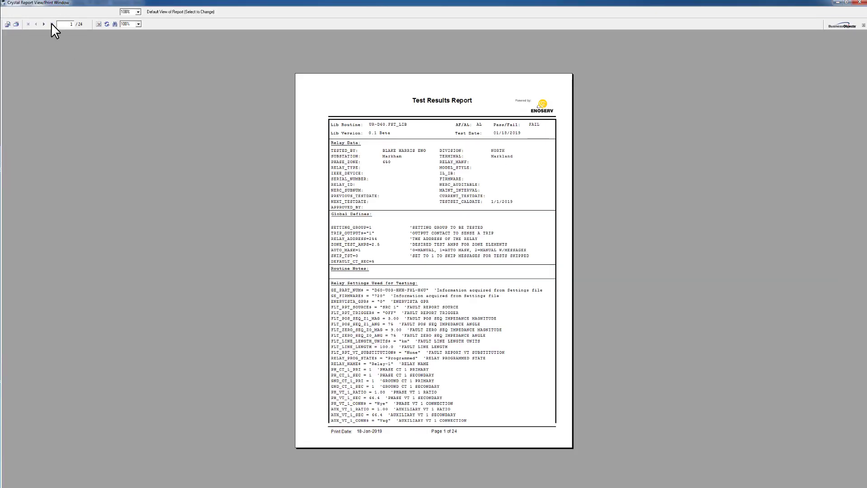
click(50, 24)
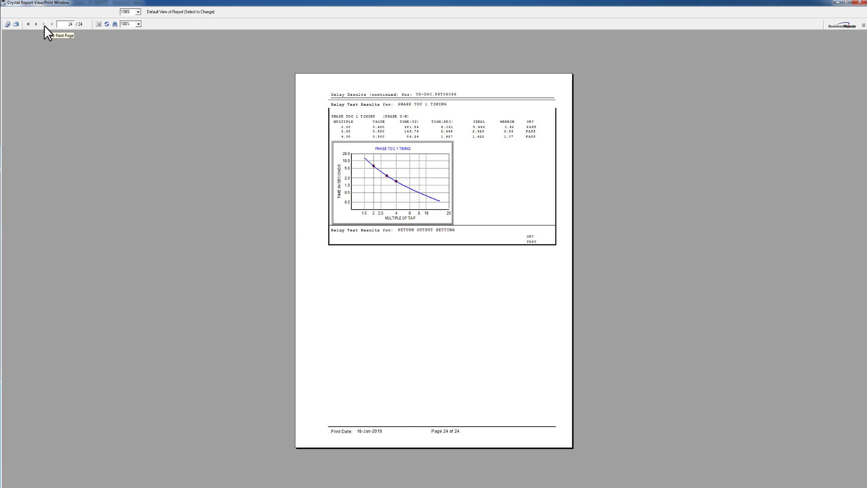
click(36, 24)
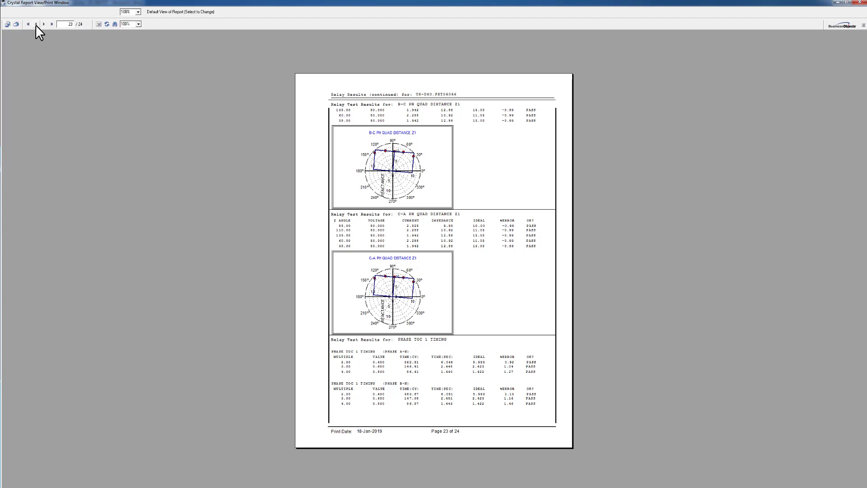
click(36, 24)
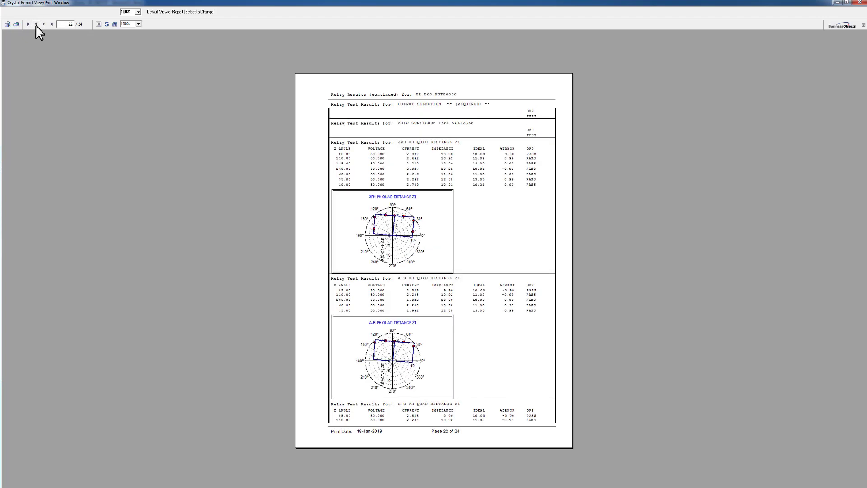
click(35, 24)
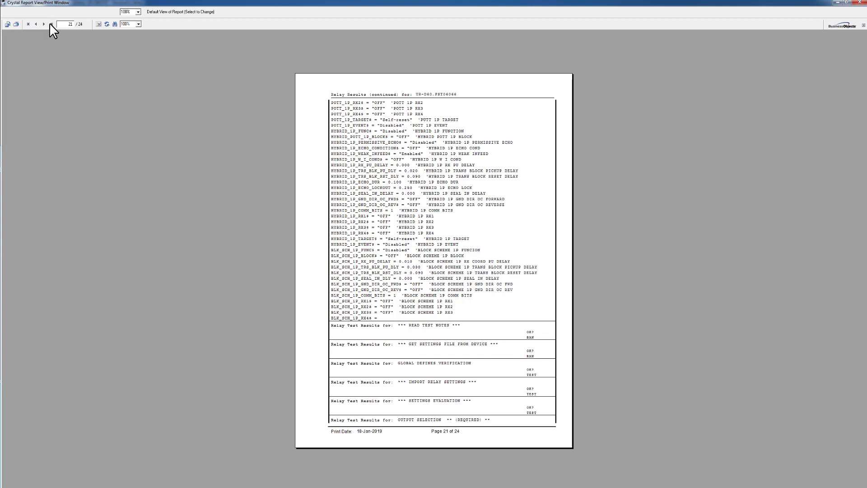
Step: Export all pages of the report as an Adobe Acrobat (PDF) disk file named ENOStandard7.pdf in the Documents library
click(8, 25)
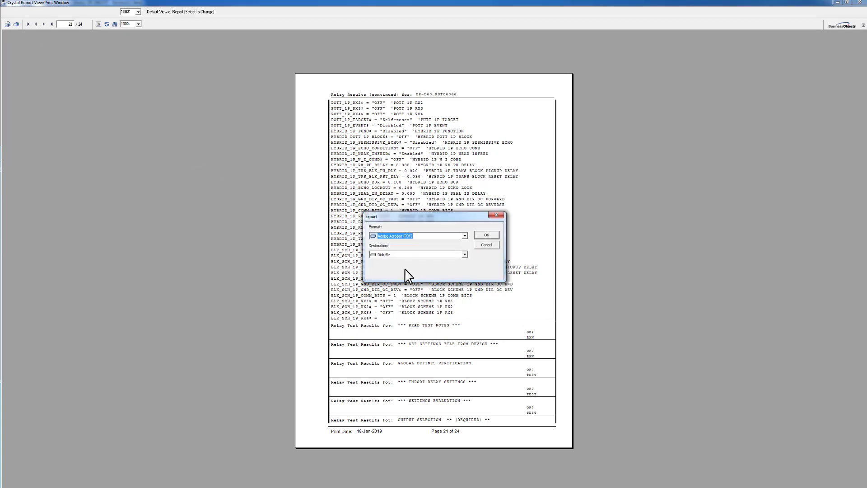
click(484, 235)
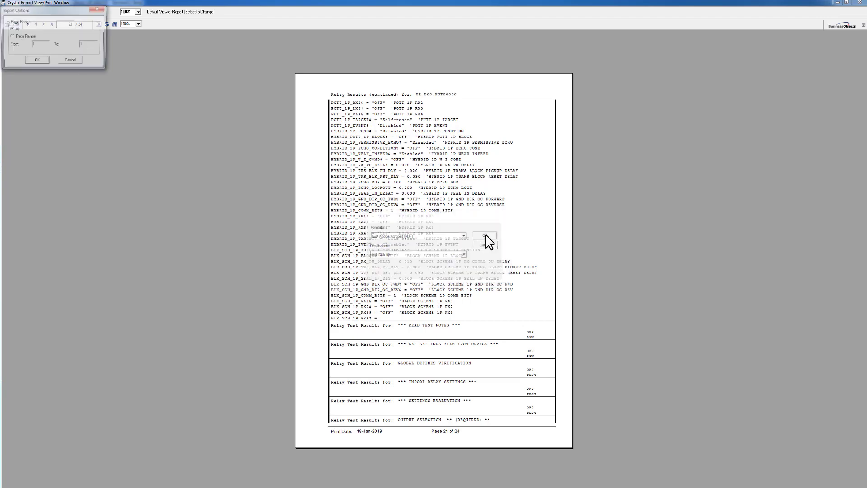
click(35, 61)
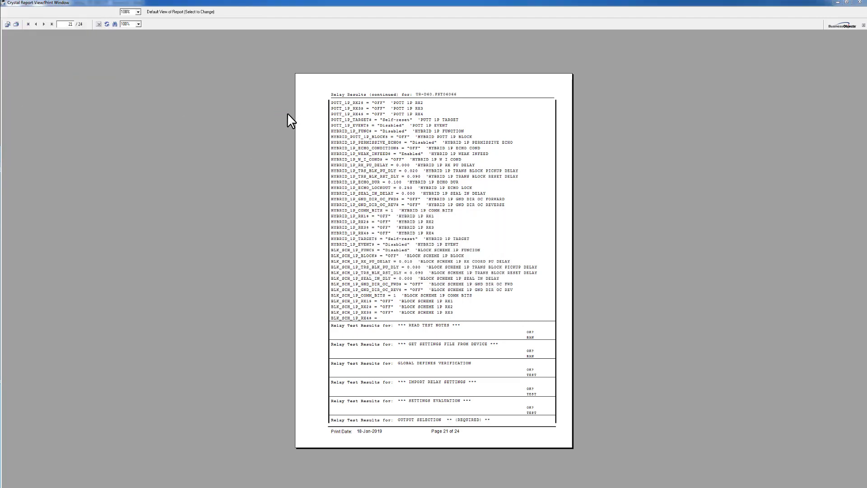
click(101, 225)
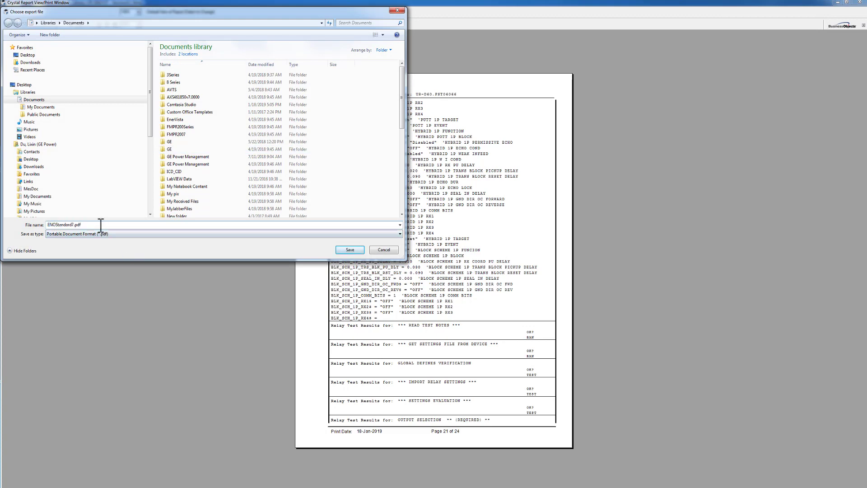
click(354, 249)
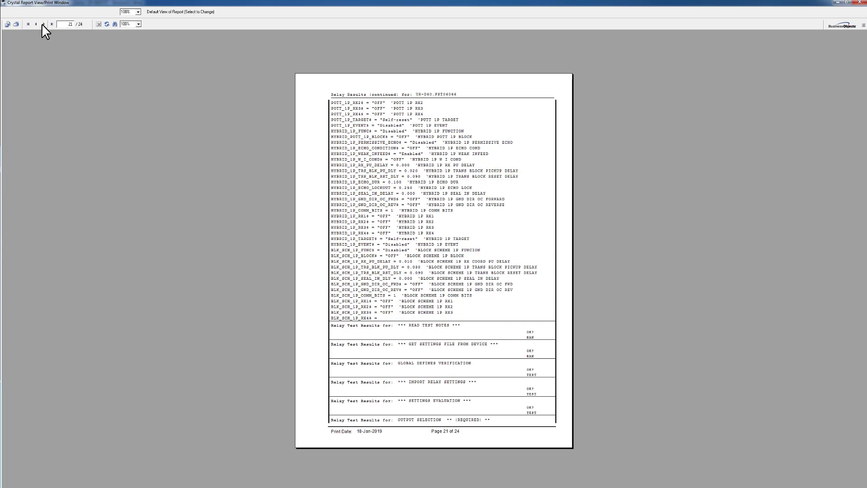
Step: Review the quad distance Z1 and PHASE TOC 1 TIMING results on pages 22 to 24 and close the report
click(42, 24)
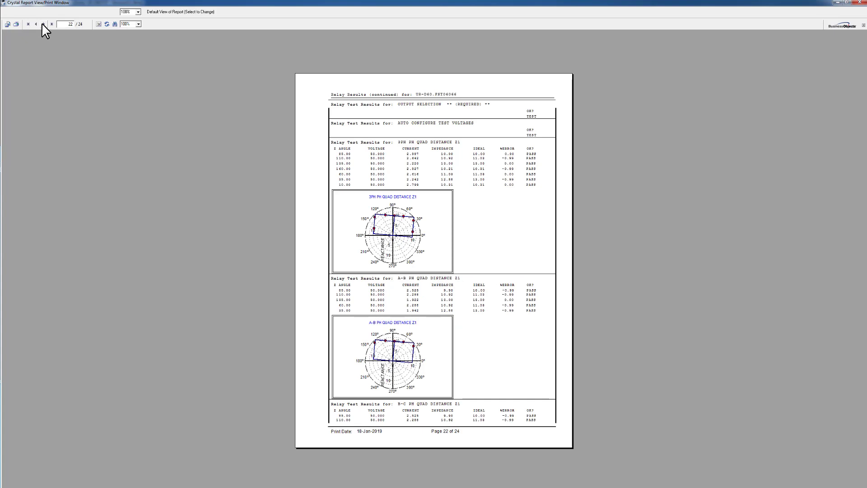
click(42, 24)
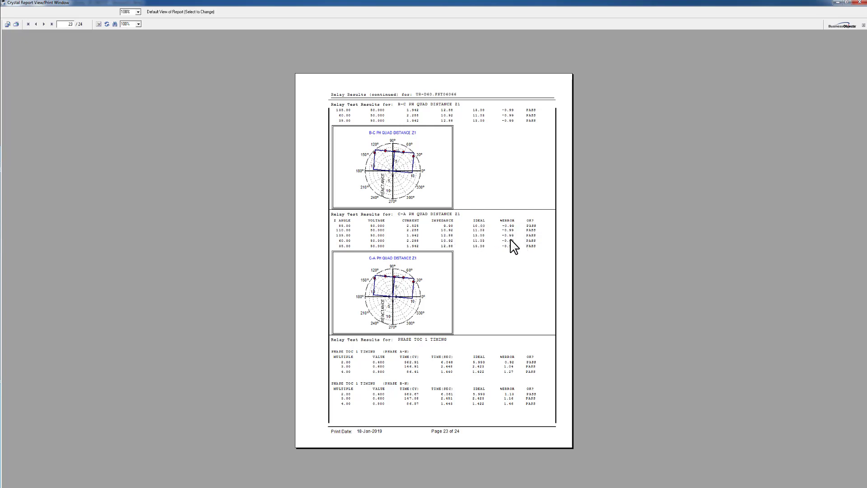
click(44, 24)
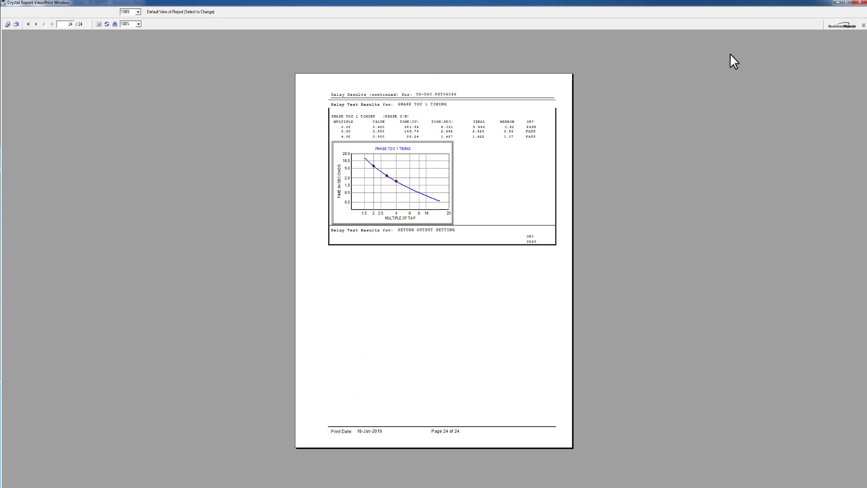
click(863, 4)
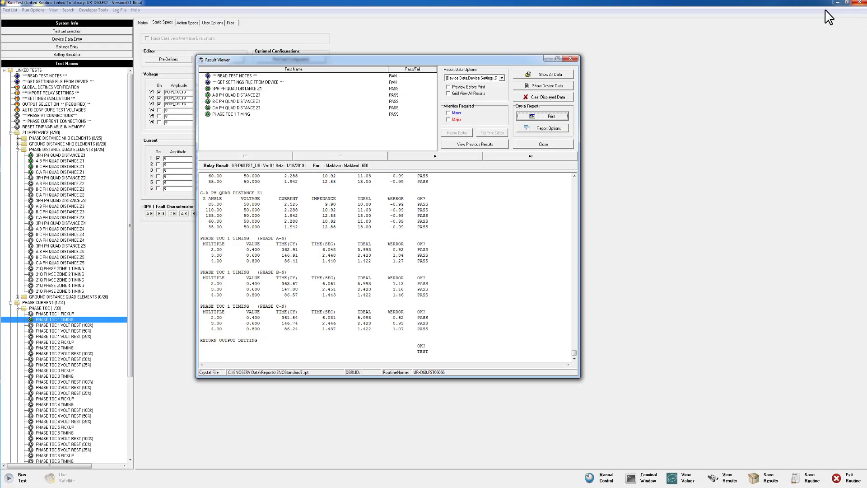